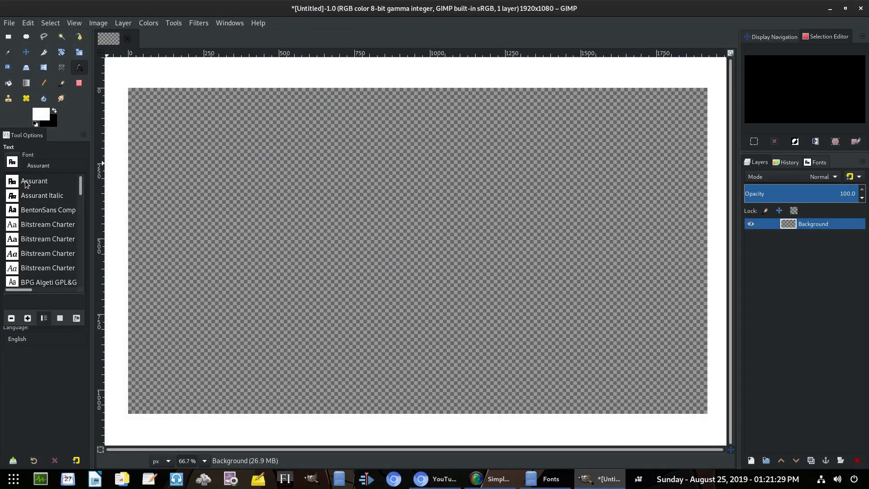
Scroll through the text tool's font popup and close it with Assurant kept.
scroll(45, 199, "down", 5)
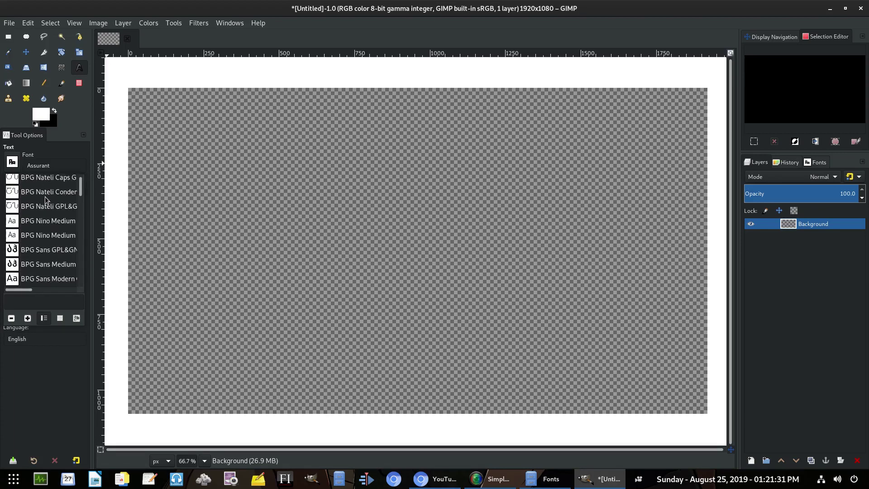
scroll(45, 200, "down", 10)
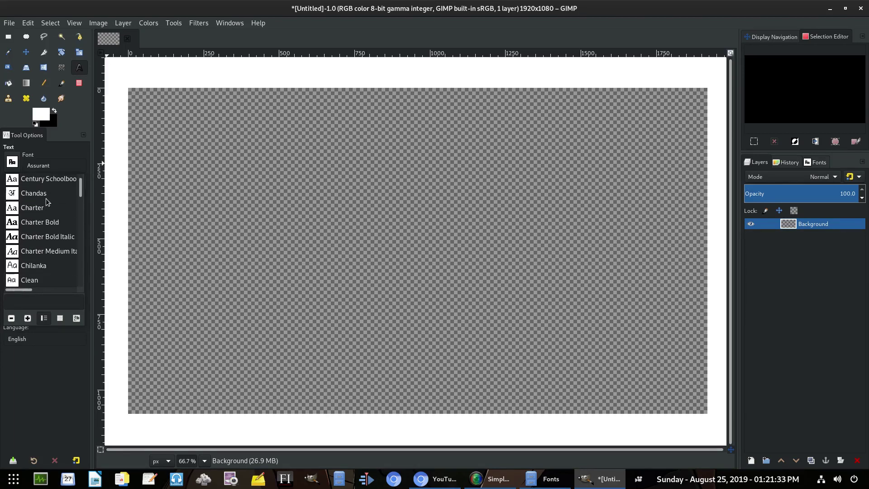
scroll(47, 201, "down", 10)
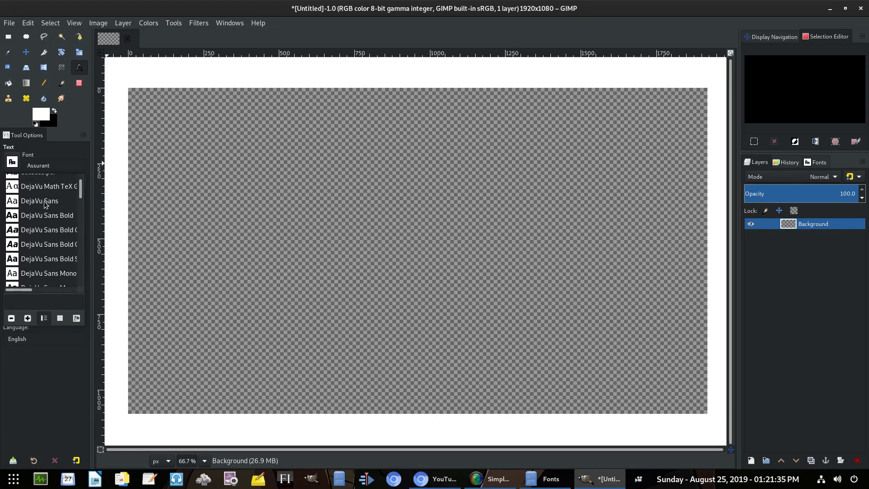
scroll(47, 202, "down", 10)
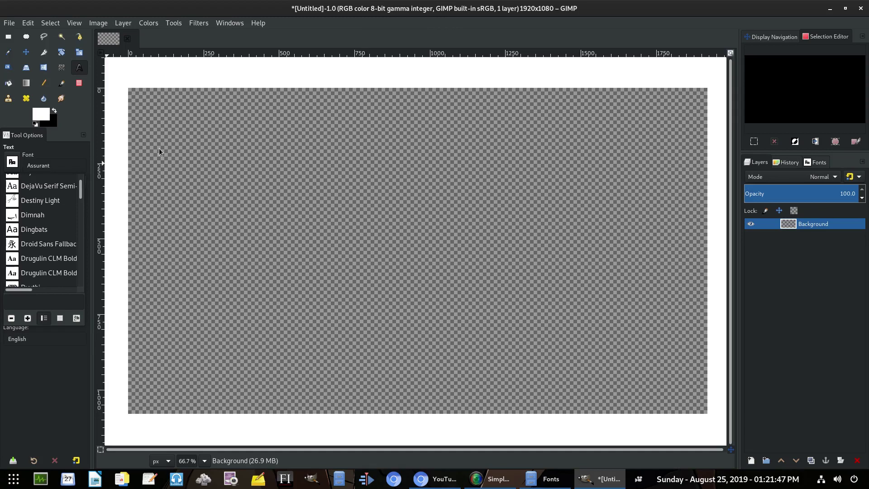
scroll(65, 195, "down", 5)
scroll(66, 198, "down", 8)
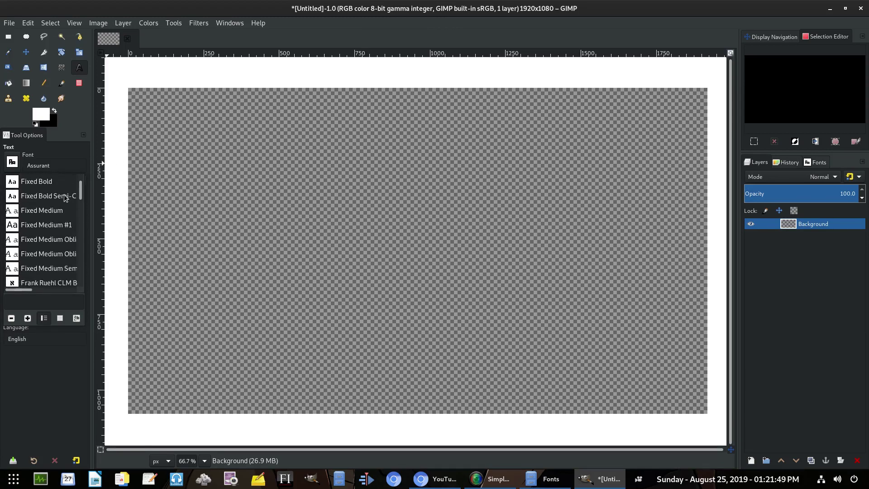
scroll(62, 199, "down", 12)
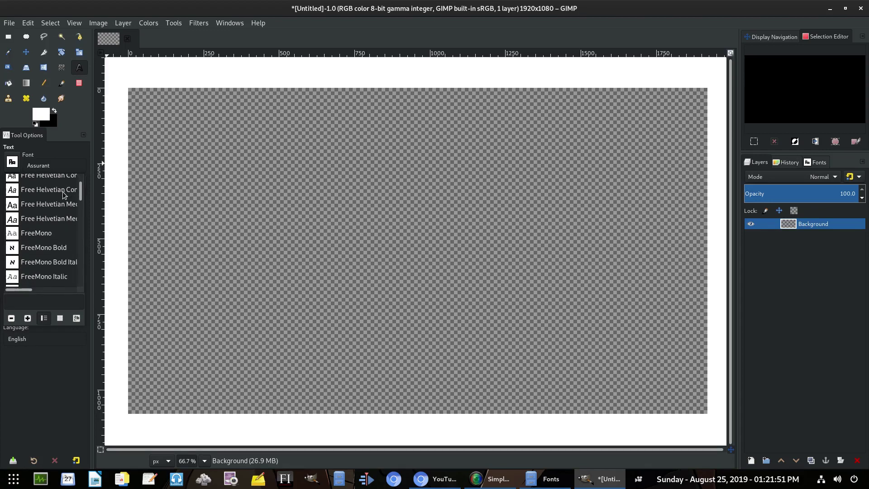
scroll(51, 217, "down", 12)
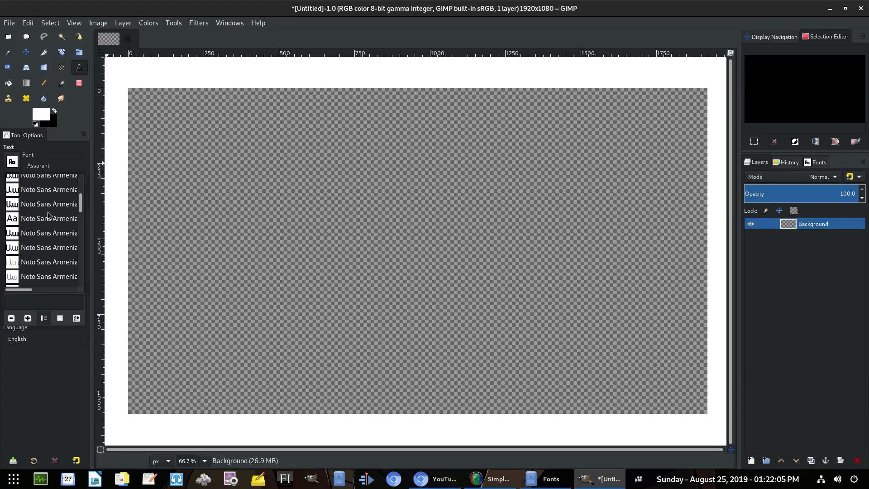
scroll(49, 221, "down", 2)
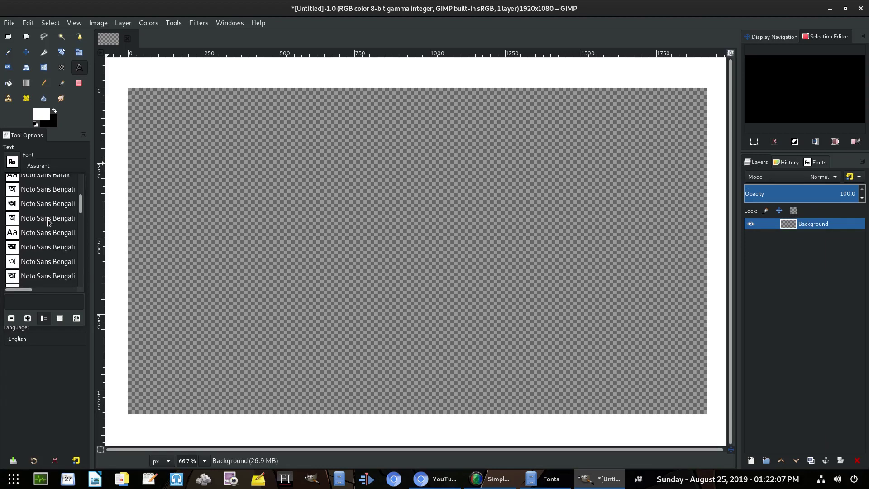
left_click(790, 277)
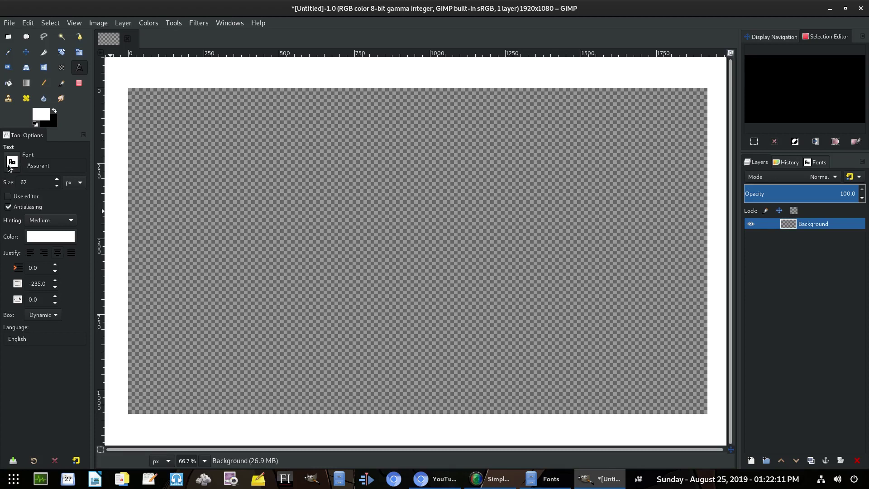
Bring up the Fonts dock list and delete 'Fonts' from its tag filter.
left_click(813, 163)
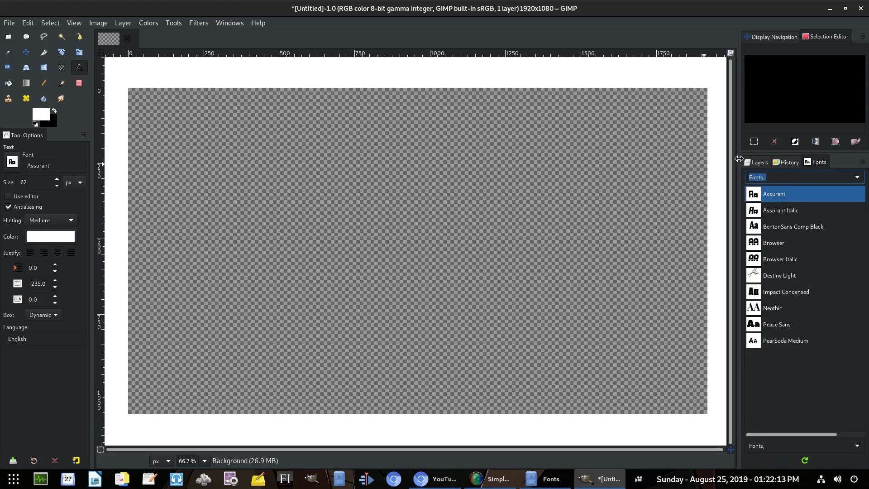
left_click(757, 162)
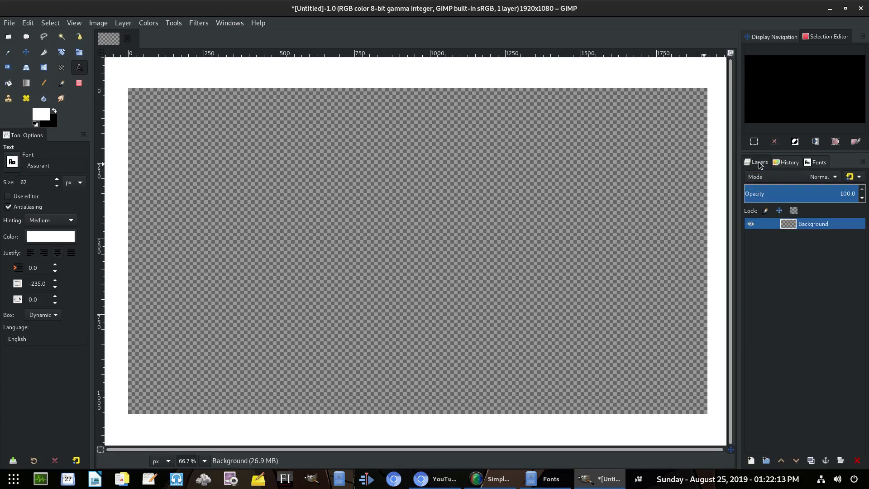
left_click(14, 163)
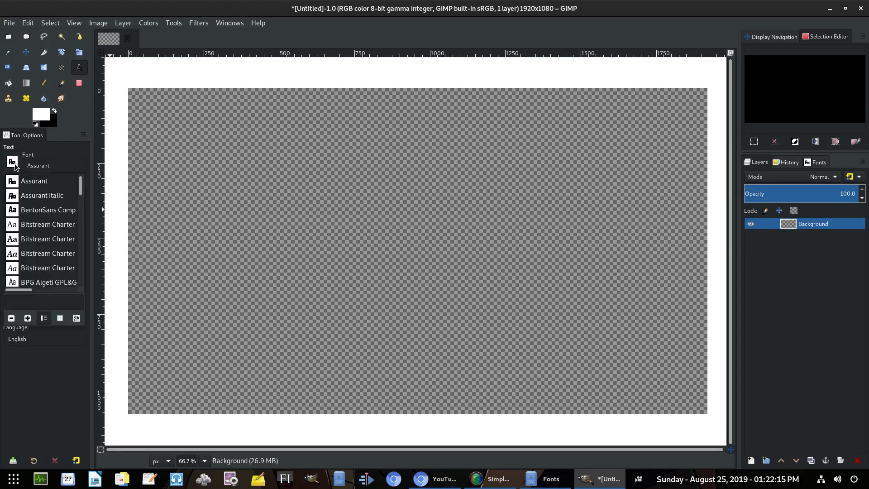
left_click(76, 319)
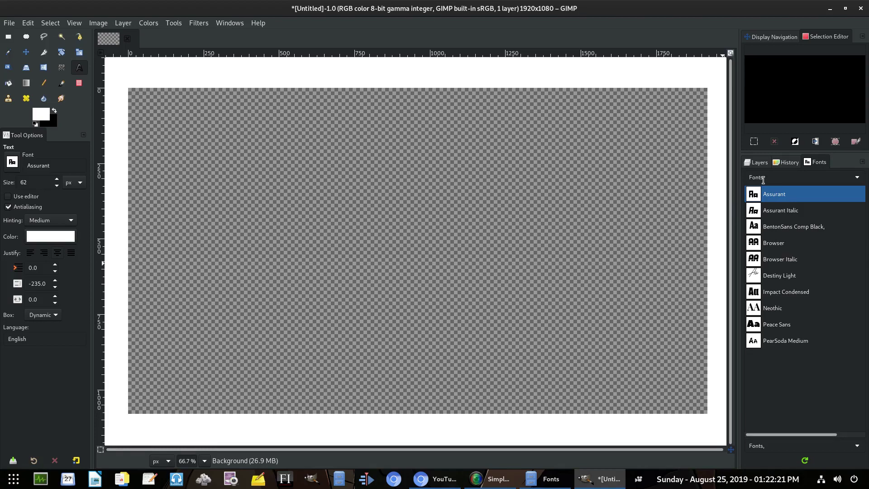
left_click(817, 180)
key("ctrl+a")
key("BackSpace")
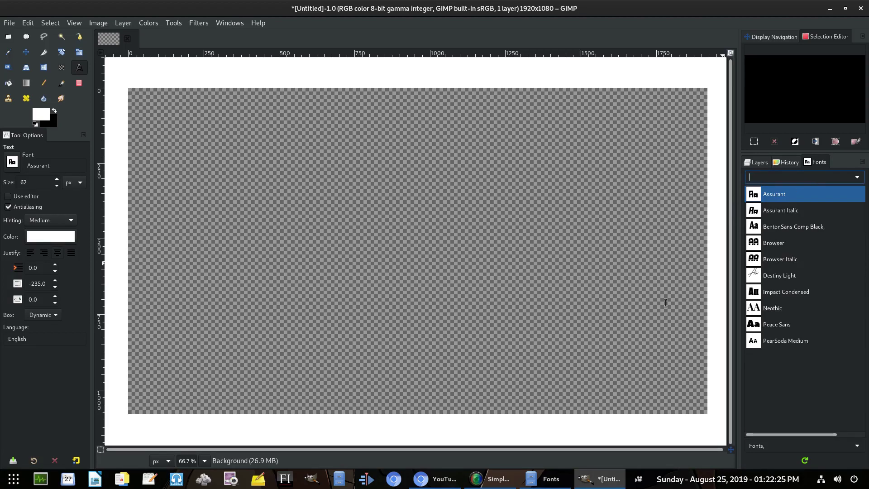
key("shift+f")
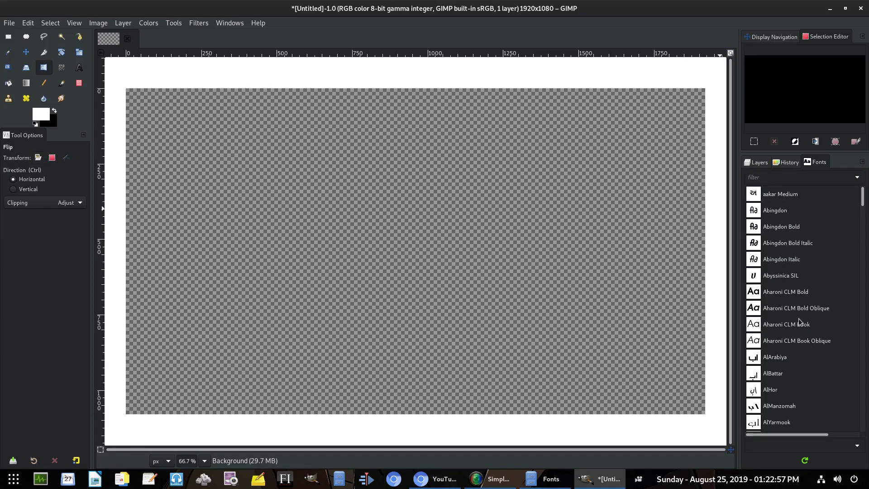
scroll(790, 229, "down", 10)
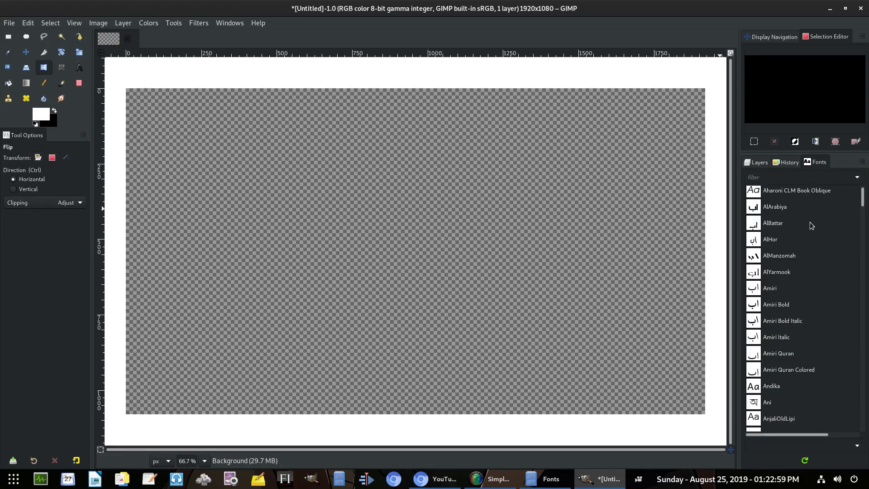
scroll(811, 240, "down", 15)
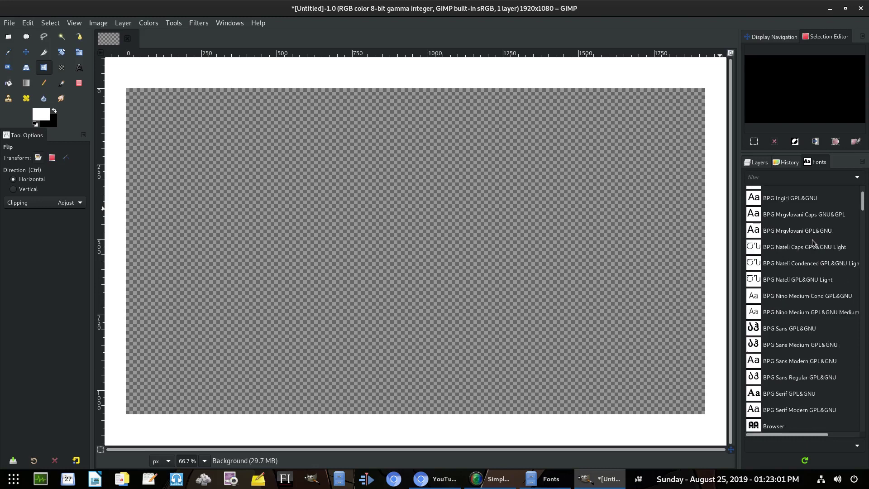
scroll(846, 226, "down", 20)
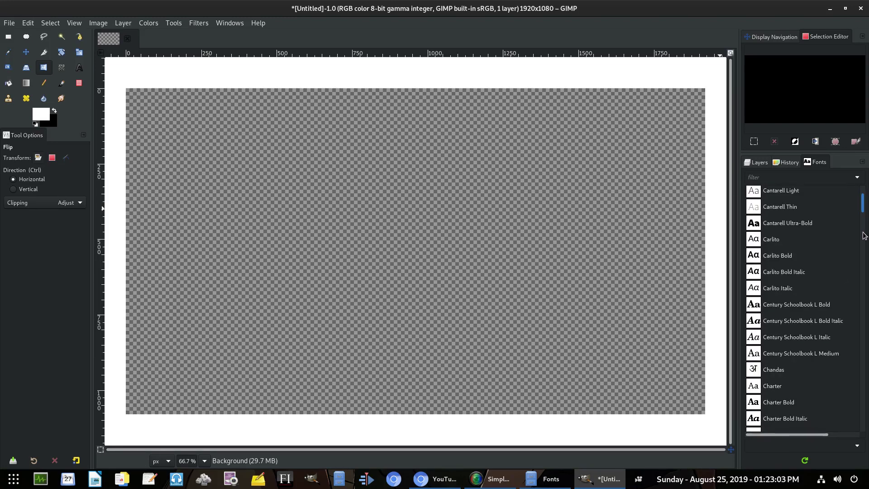
scroll(841, 231, "down", 20)
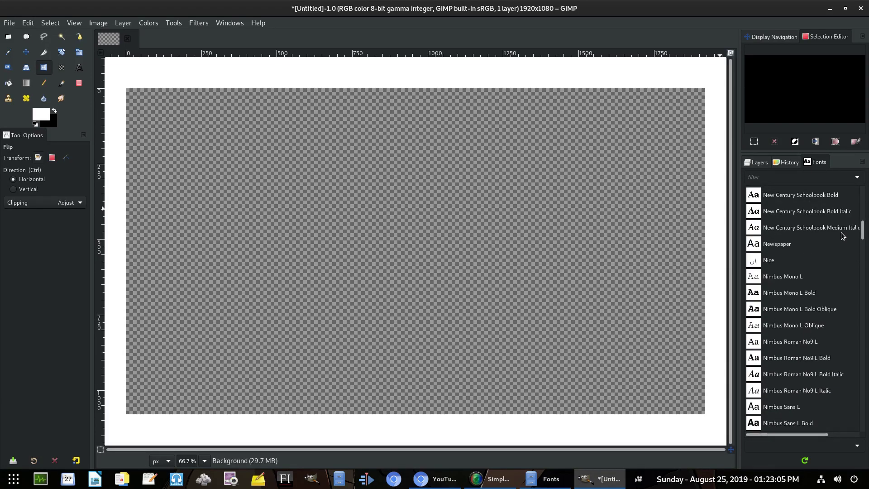
scroll(834, 235, "down", 20)
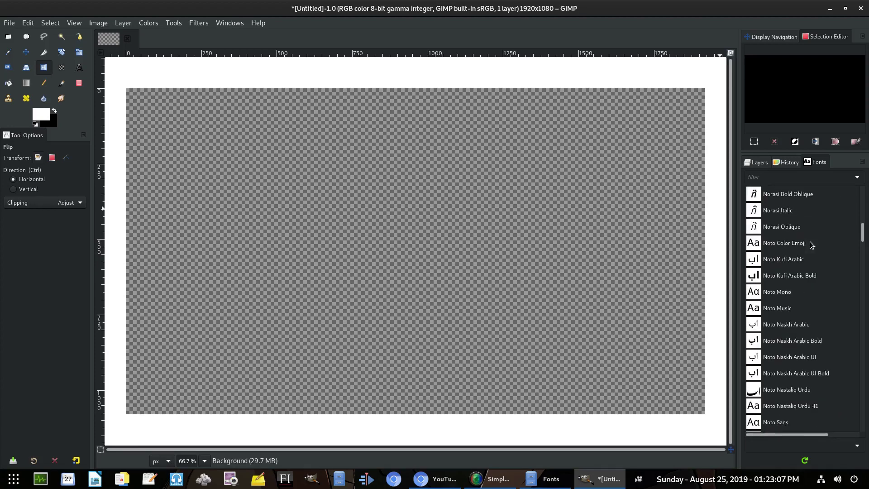
scroll(830, 257, "down", 6)
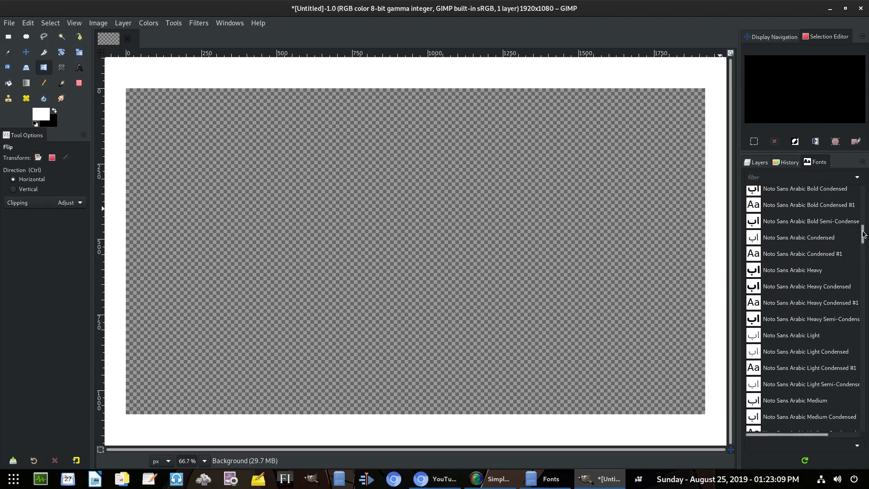
left_click_drag(863, 232, 863, 224)
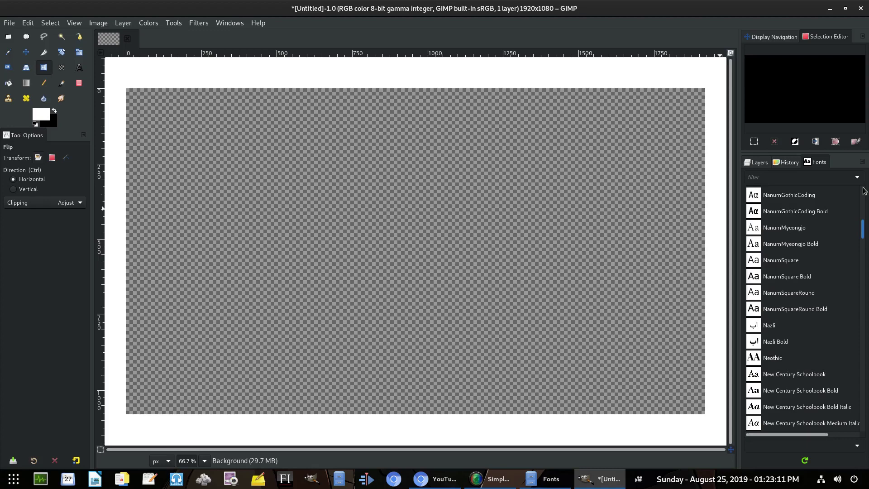
left_click_drag(864, 188, 864, 185)
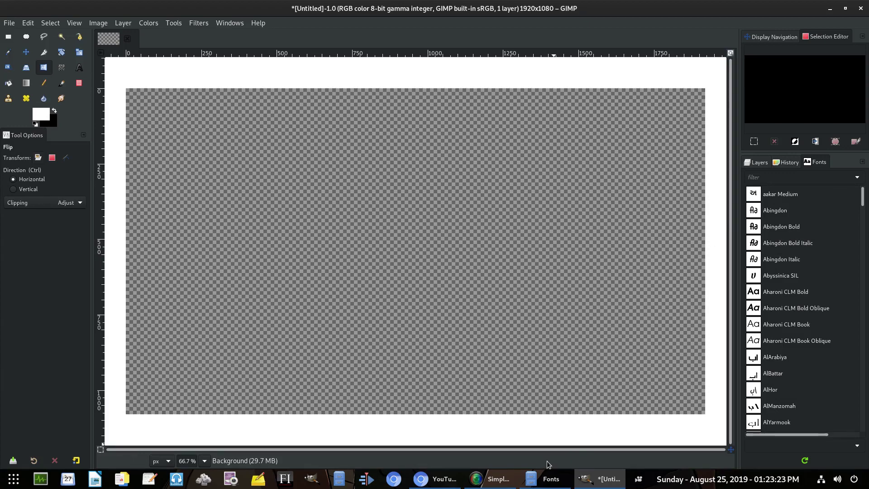
left_click(550, 478)
scroll(656, 187, "down", 5)
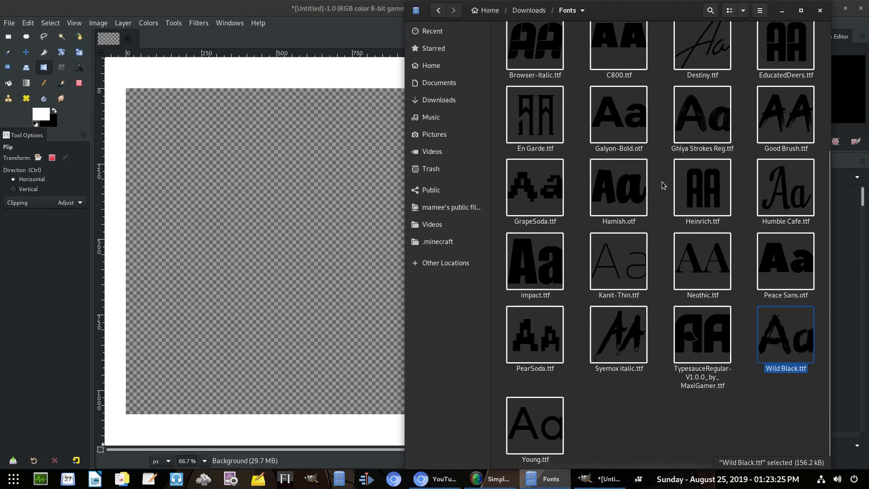
scroll(664, 186, "up", 5)
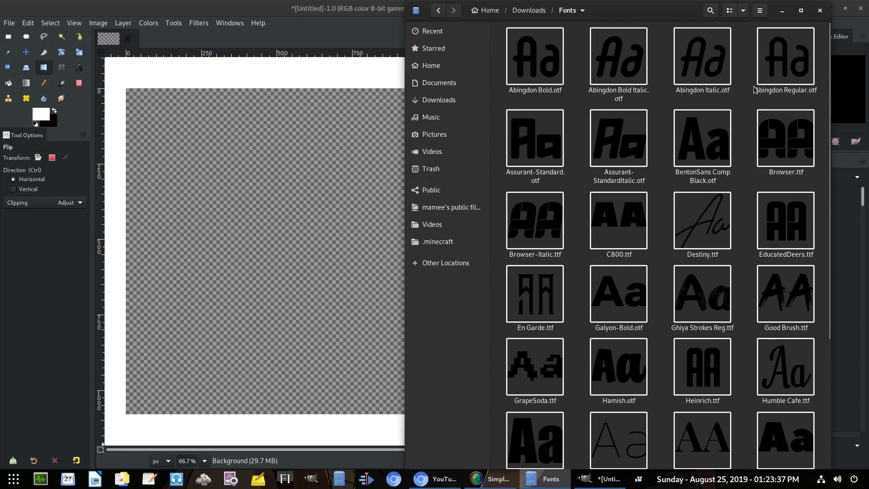
left_click(820, 10)
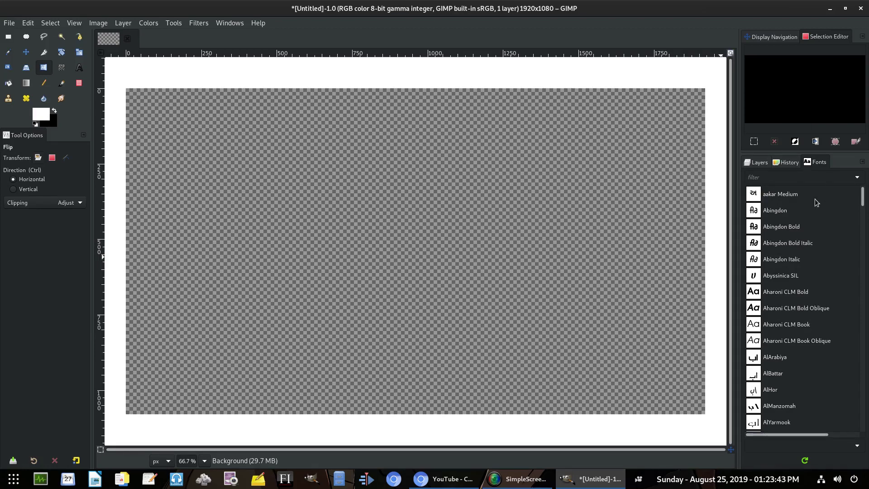
Select Abingdon, enter 'Tere' in the tag filter, then erase the filter text.
left_click(793, 210)
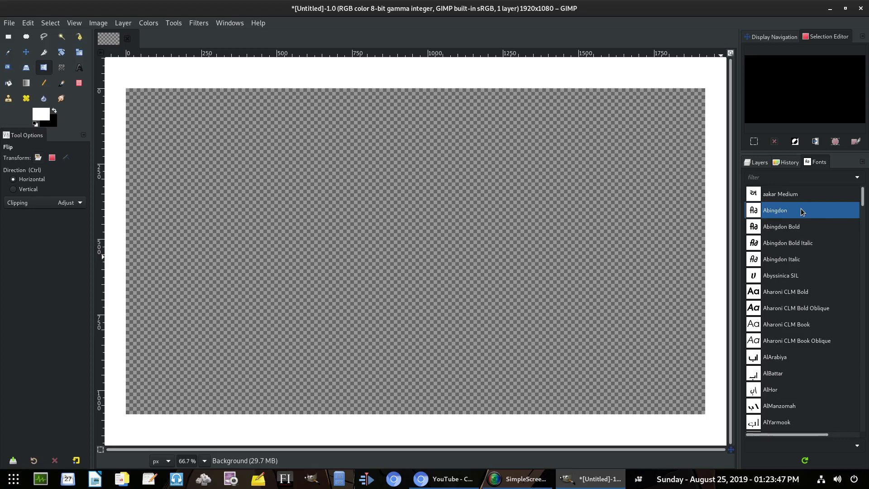
left_click(757, 177)
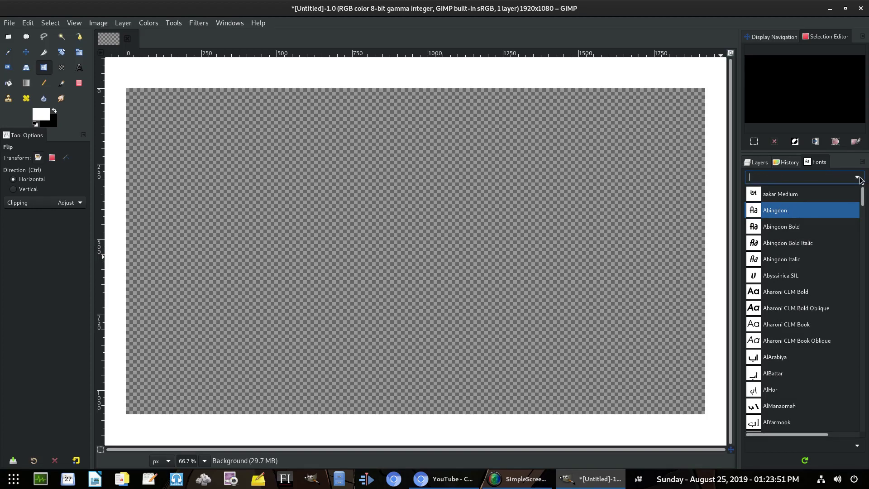
type("Tere")
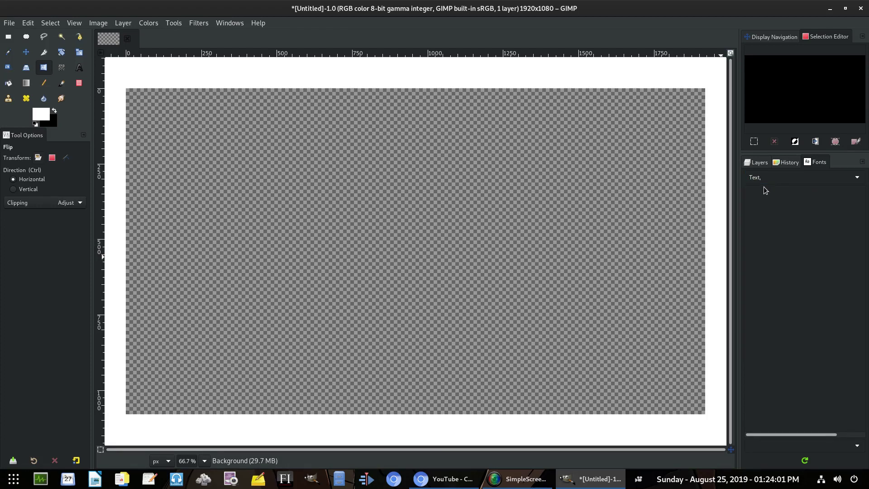
key("ctrl+a")
key("BackSpace")
Restore the full font list and multi-select Abingdon, Abingdon Bold, Bold Italic and Italic.
left_click(830, 229)
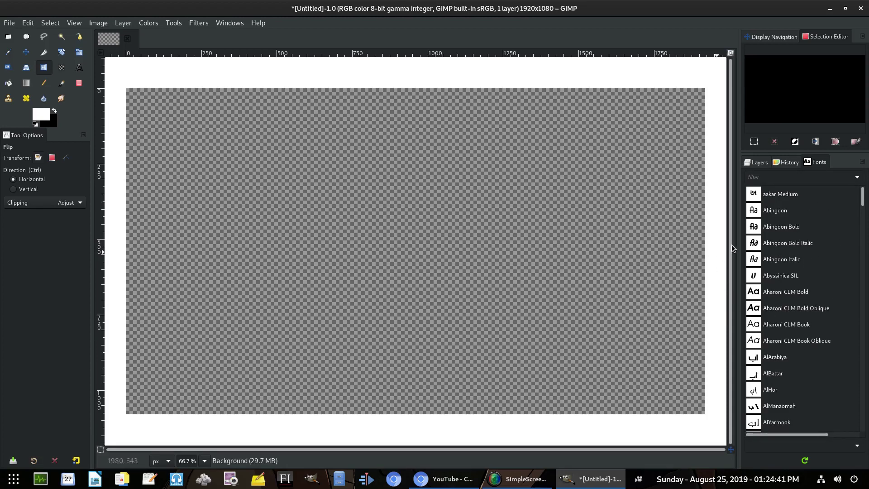
left_click(779, 212)
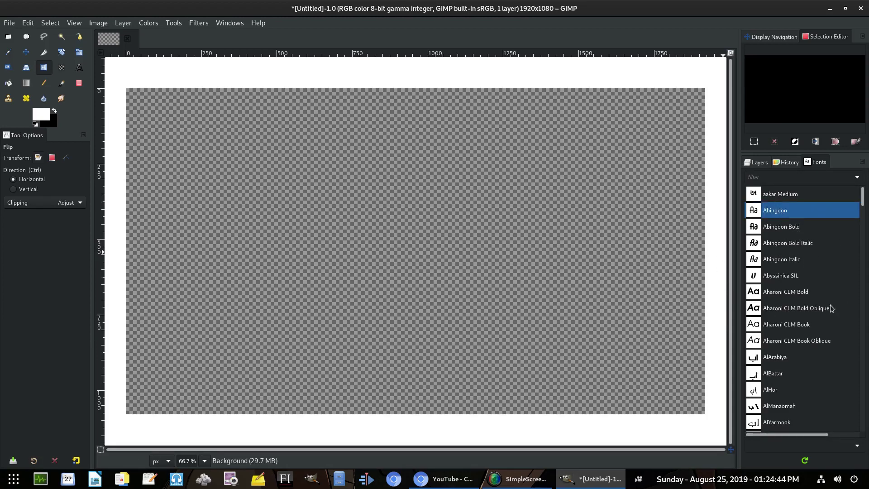
left_click(818, 225, "ctrl")
left_click(819, 241, "ctrl")
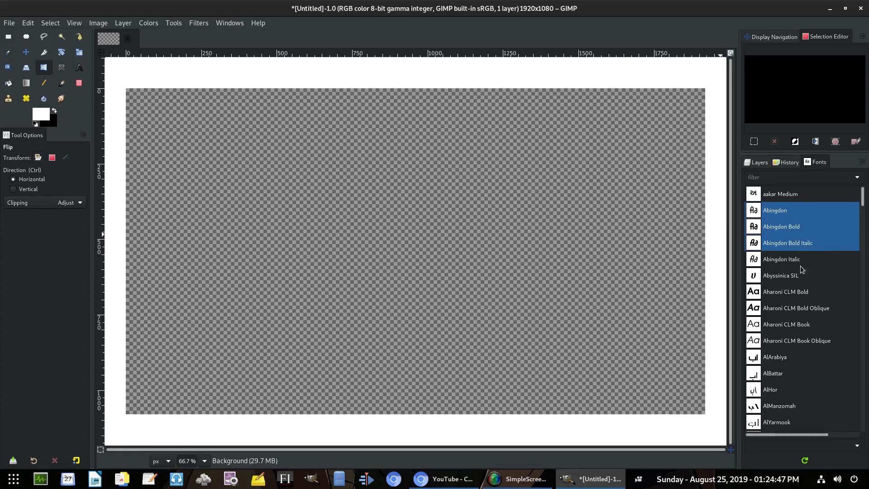
left_click(800, 260, "ctrl")
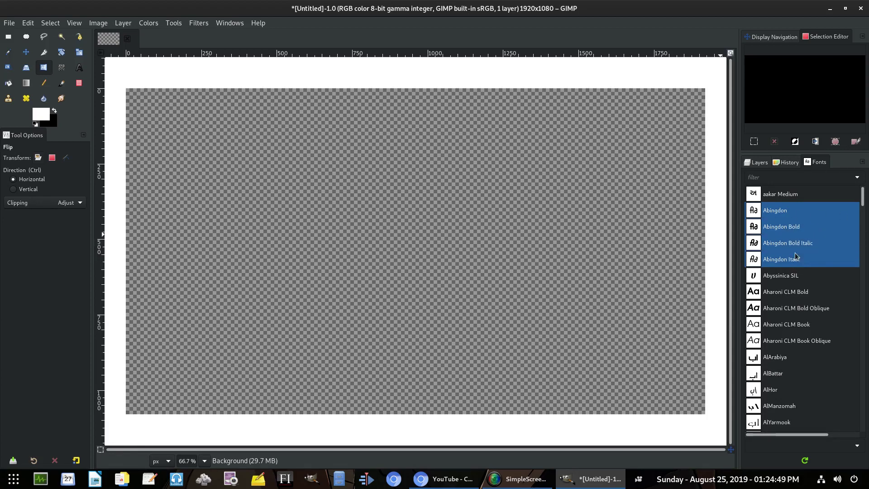
scroll(831, 272, "down", 3)
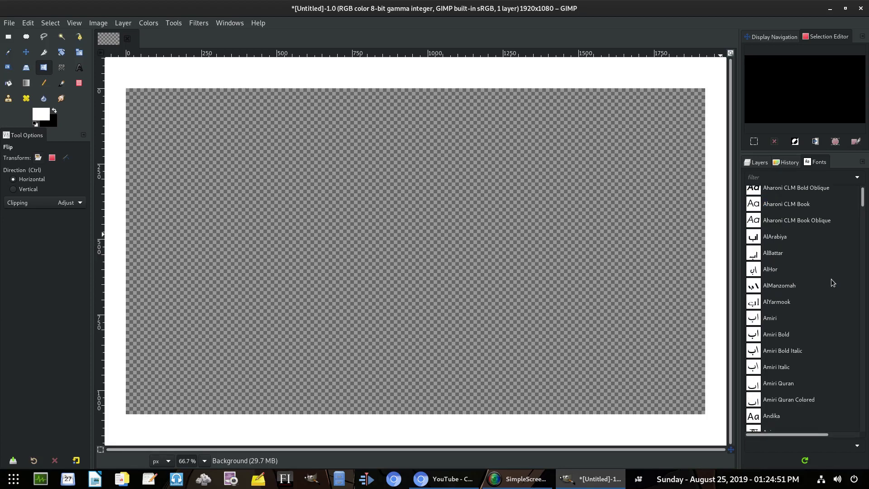
scroll(801, 276, "up", 3)
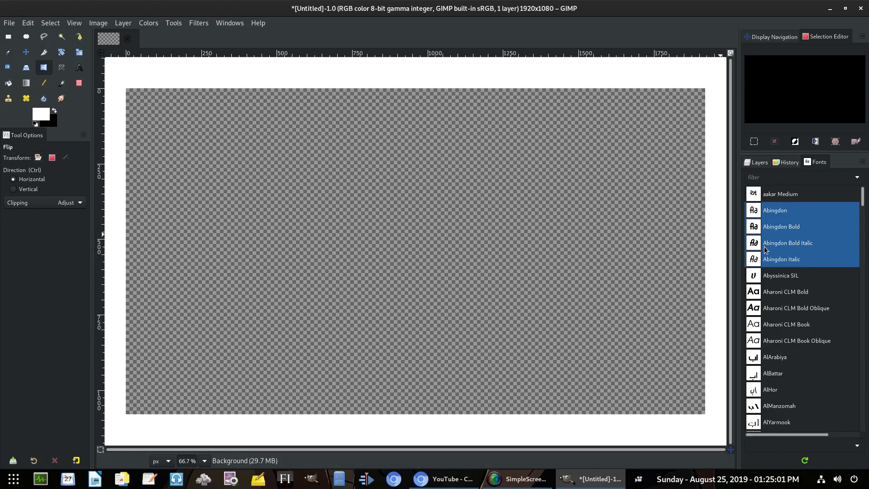
Tag the selected Abingdon fonts 'Text' and filter the dock by the Text tag.
left_click(764, 445)
type("Text,")
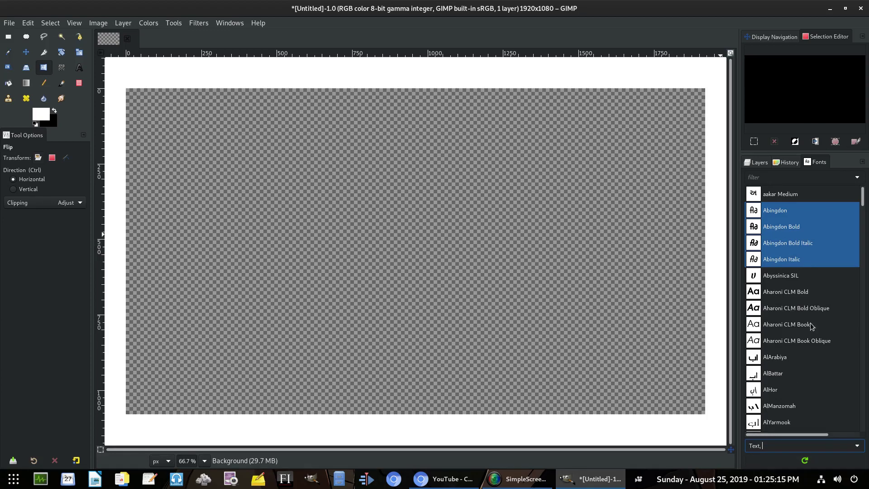
left_click(857, 177)
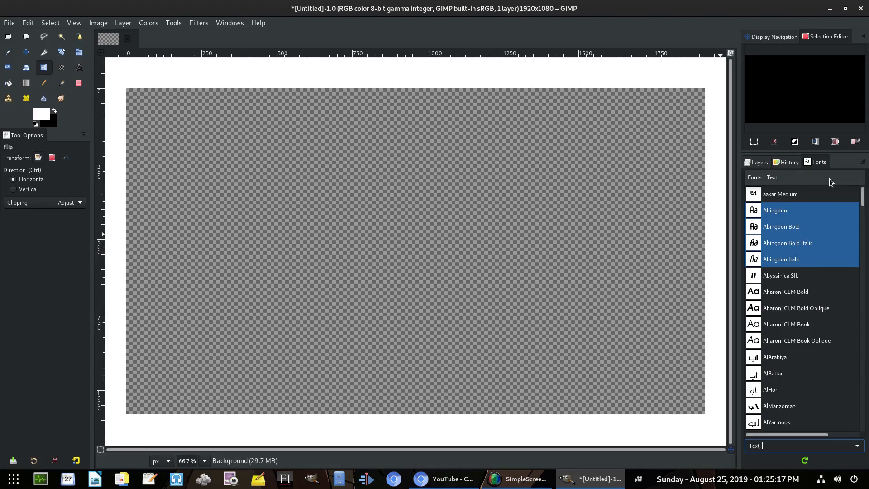
left_click(772, 177)
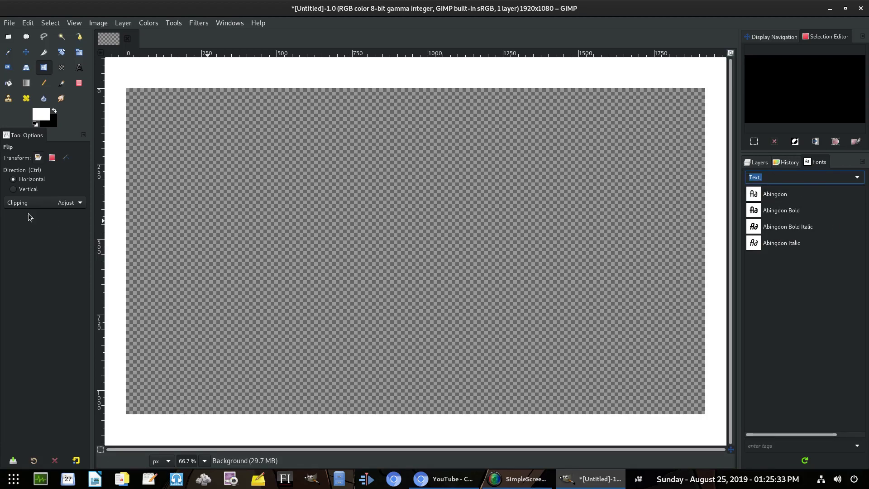
Pick the Text tool and scroll through its Font dropdown list.
left_click(78, 67)
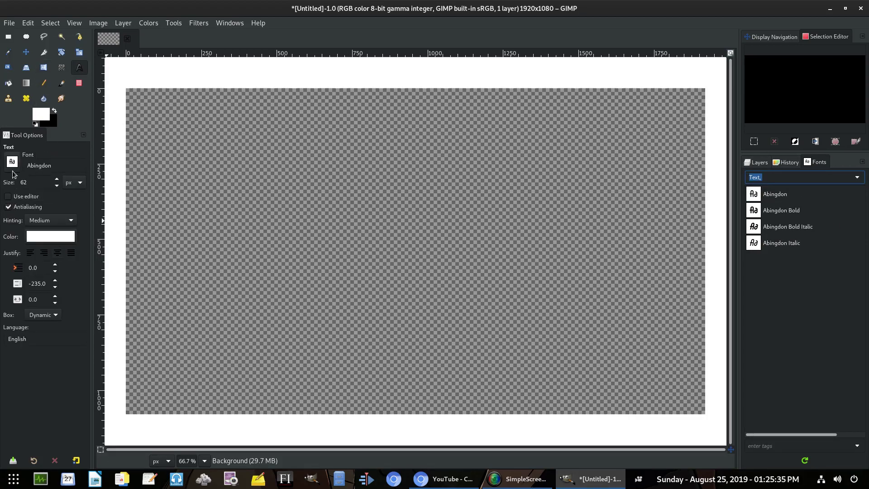
left_click(12, 162)
scroll(41, 222, "down", 10)
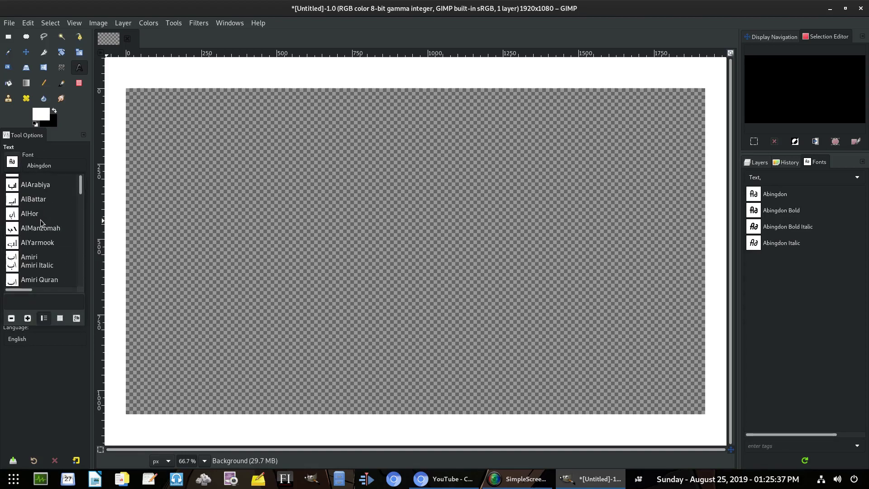
scroll(41, 222, "down", 15)
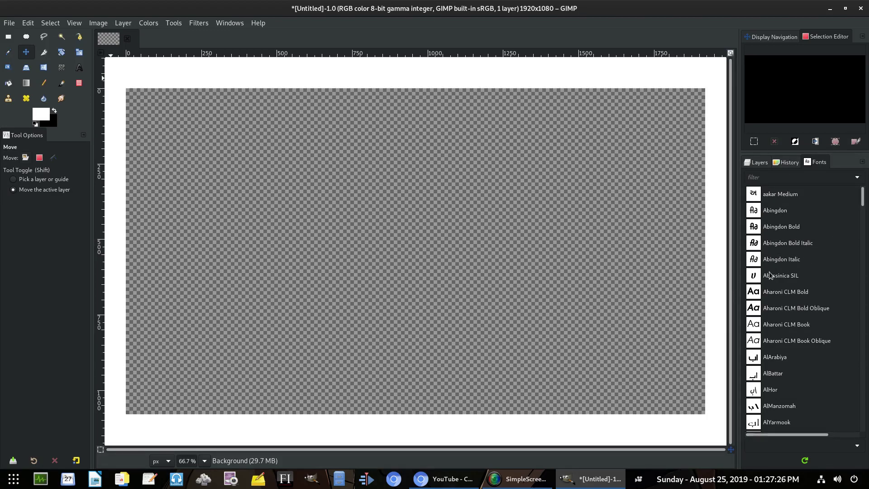
left_click(796, 226)
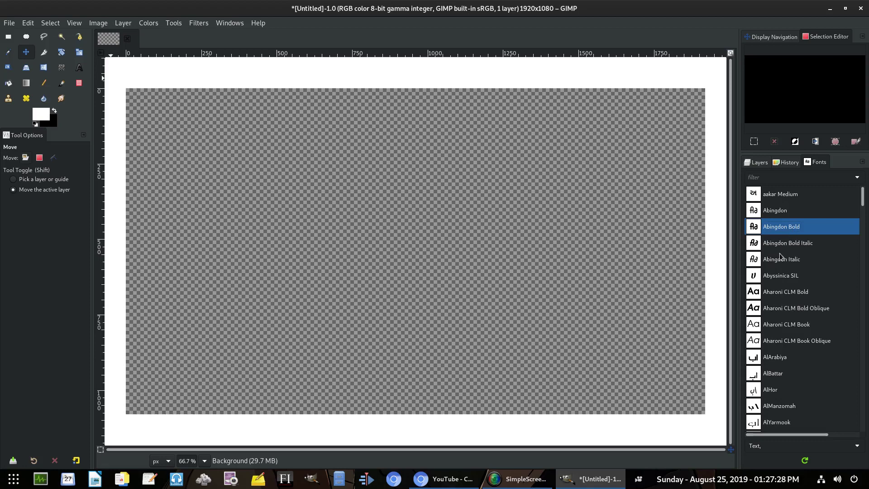
left_click(781, 211)
left_click(783, 227)
left_click(783, 243)
left_click(782, 259)
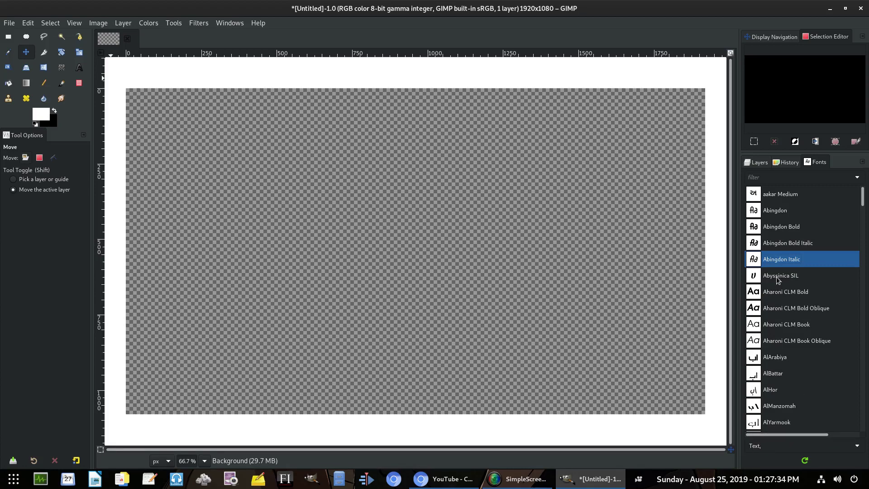
left_click(778, 277)
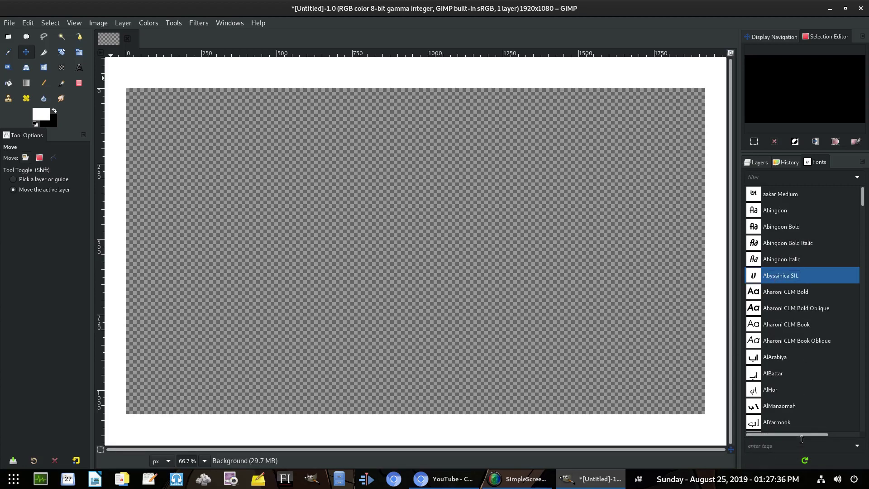
left_click(786, 259)
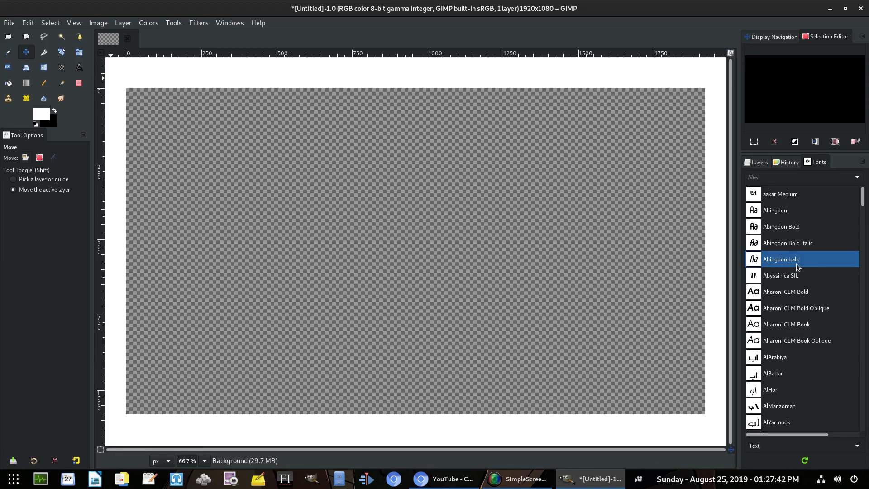
Erase the Text tag from Abingdon Italic's tag entry and commit it.
left_click(773, 447)
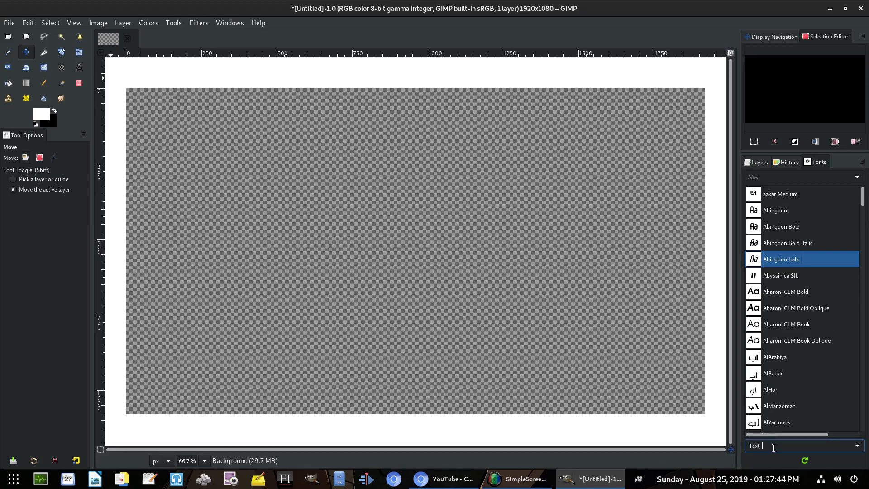
key("ctrl+a")
key("BackSpace")
left_click(714, 230)
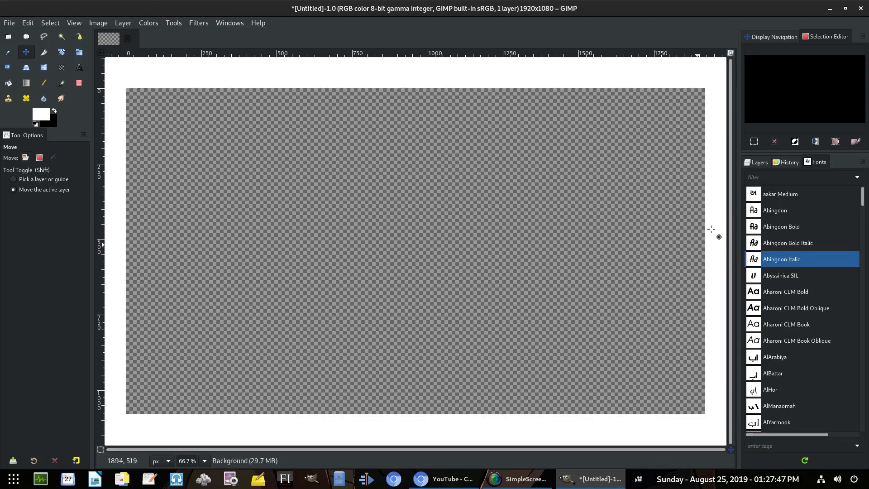
Filter the font list by Text to check, then clear the filter.
left_click(856, 177)
left_click(772, 177)
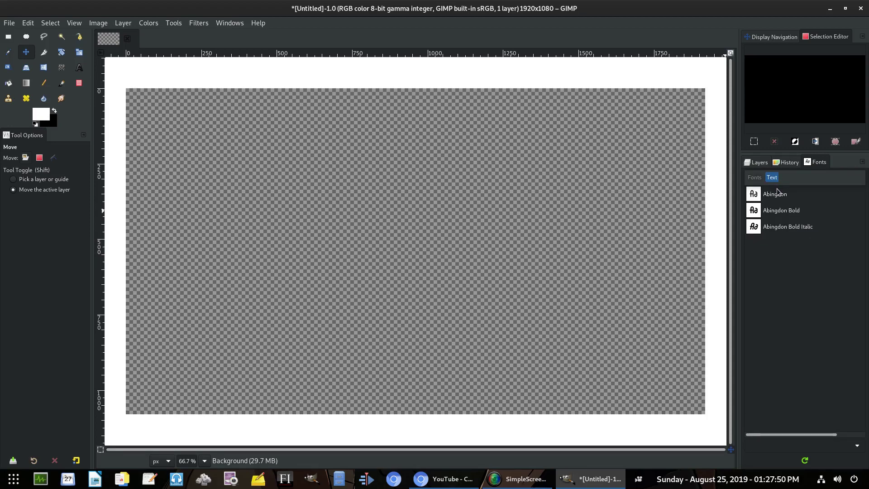
left_click(782, 178)
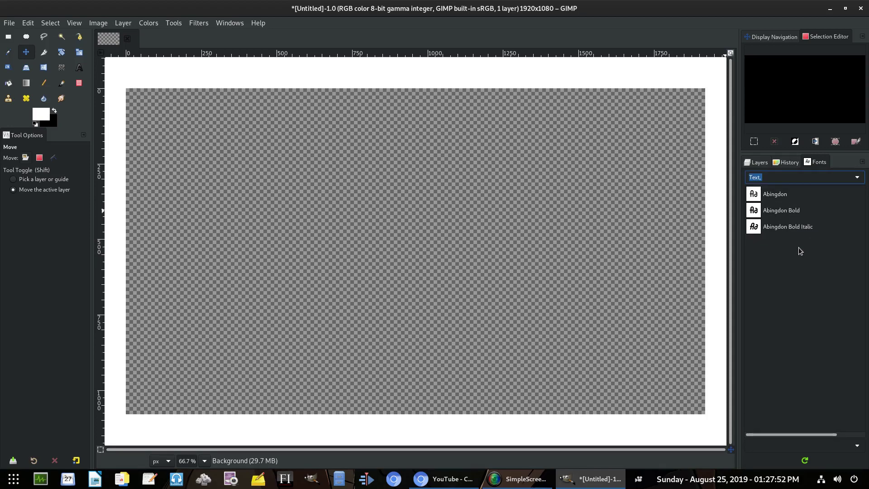
key("ctrl+a")
key("BackSpace")
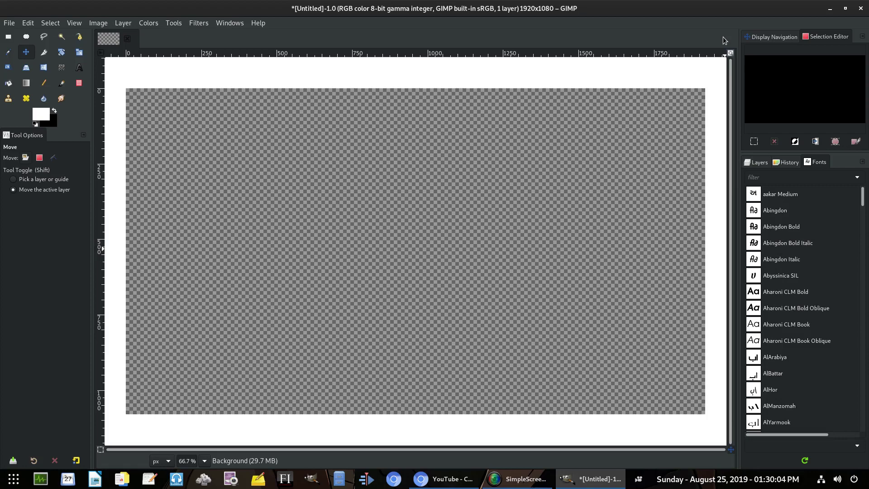
Inspect the Abingdon fonts' tags and delete the Text tag from Abingdon Bold Italic.
scroll(797, 314, "down", 10)
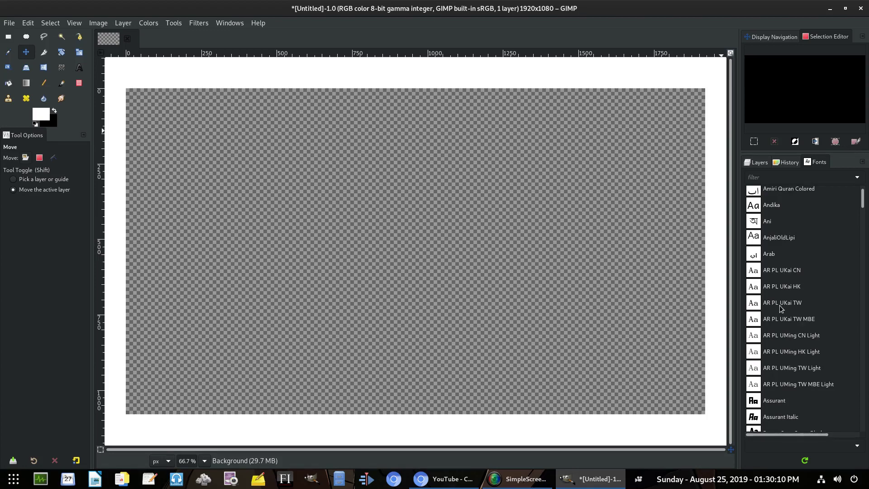
scroll(780, 308, "up", 10)
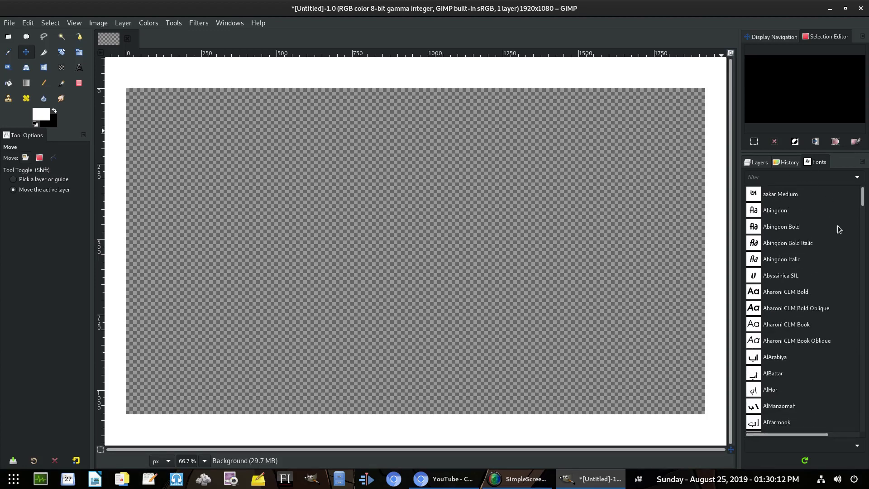
left_click(790, 214)
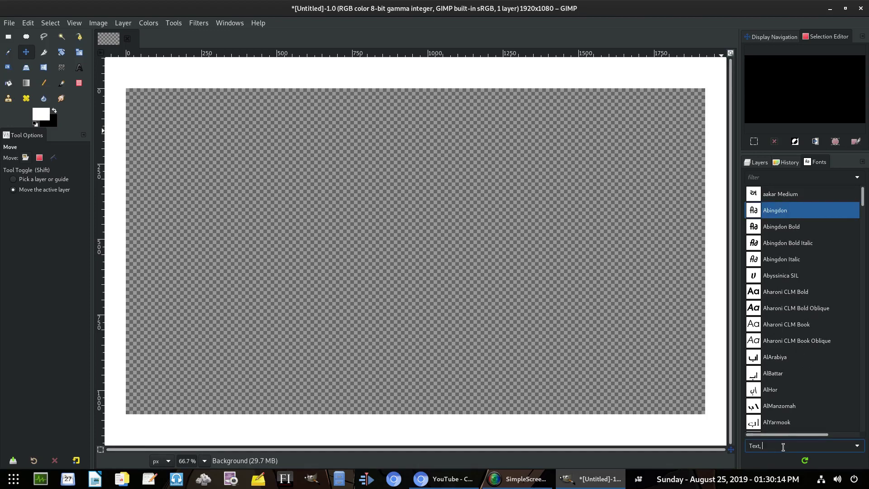
left_click(783, 442)
left_click(788, 226)
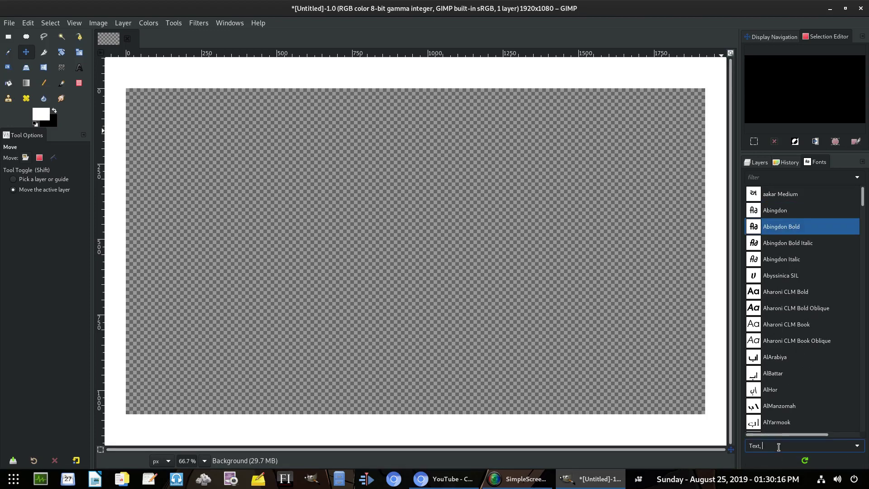
left_click(823, 242)
left_click(785, 441)
key("BackSpace")
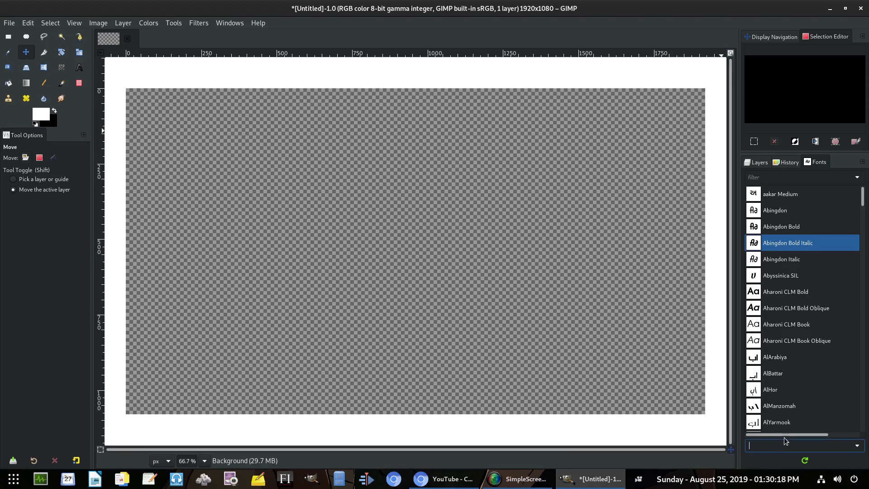
left_click(810, 259)
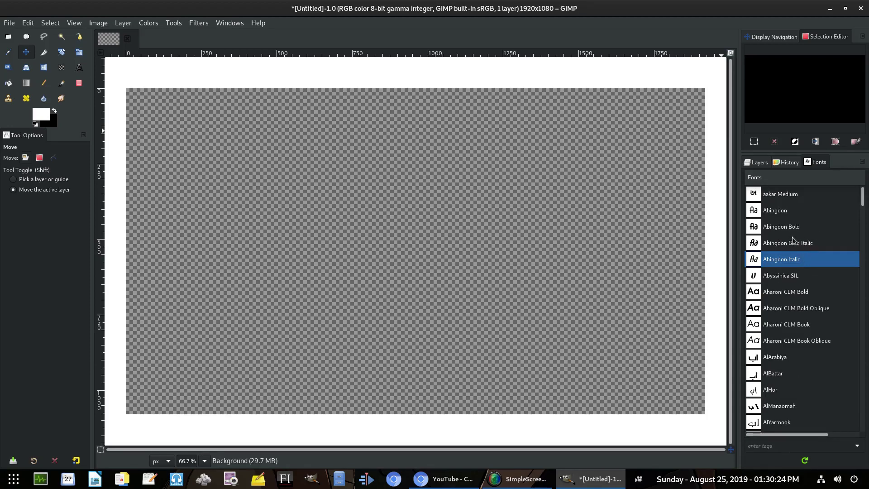
left_click(765, 180)
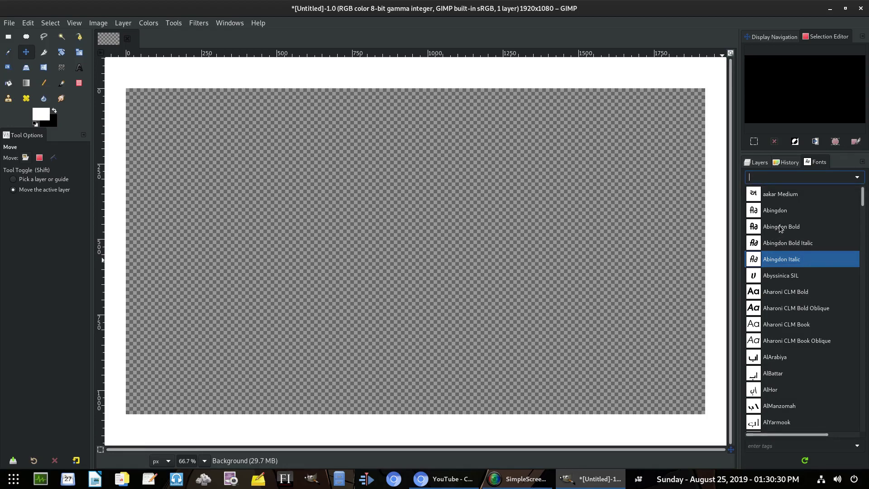
Tag Abingdon, Abingdon Bold, Bold Italic and Italic with 'Fonts'.
right_click(788, 213)
left_click(785, 446)
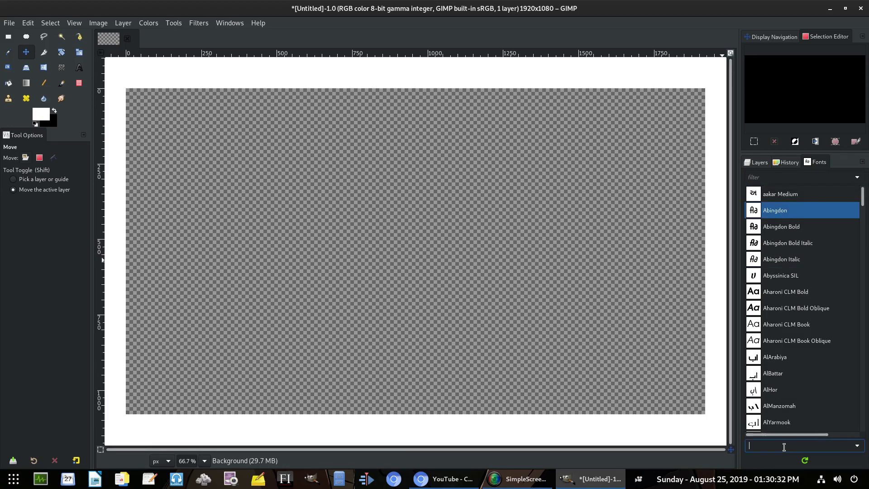
type("Fonts,")
left_click(810, 238)
left_click(808, 227)
left_click(802, 443)
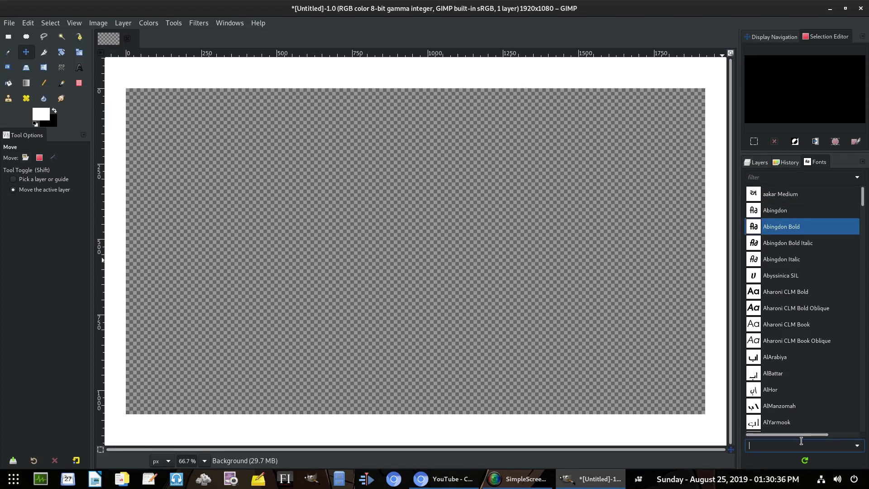
type("Fonts")
left_click(800, 244)
left_click(781, 445)
type("F")
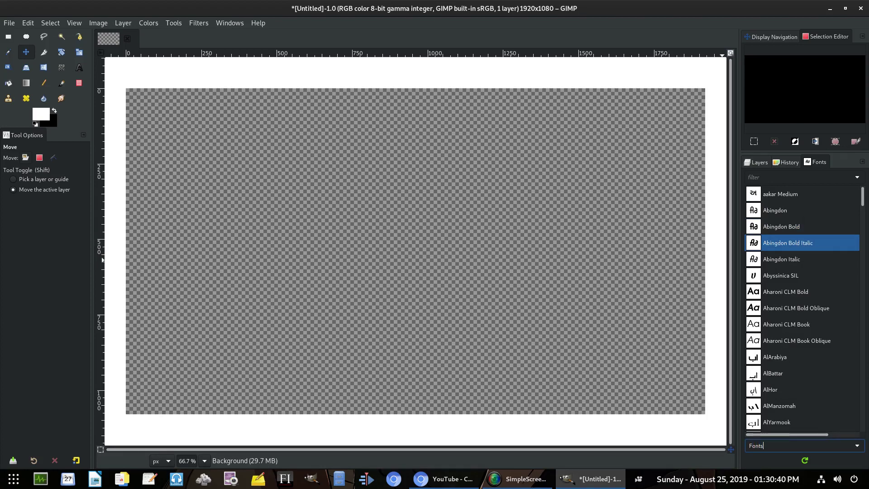
left_click(821, 260)
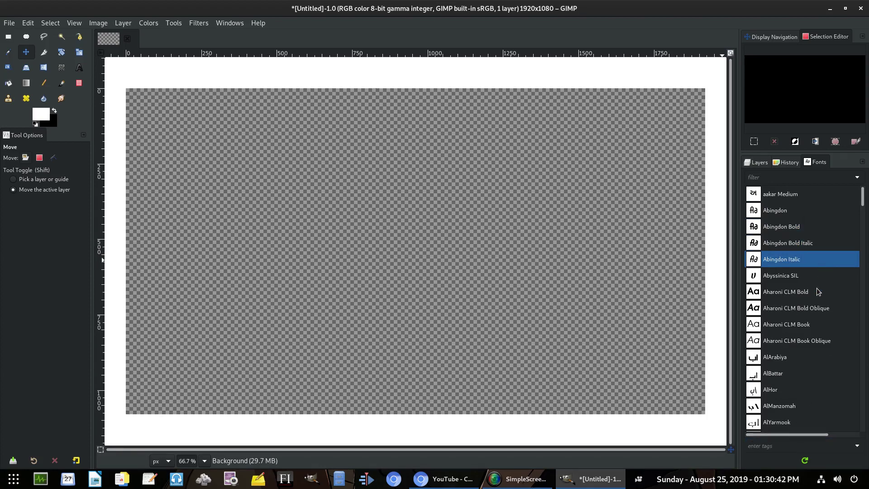
left_click(779, 447)
type("Fonts,")
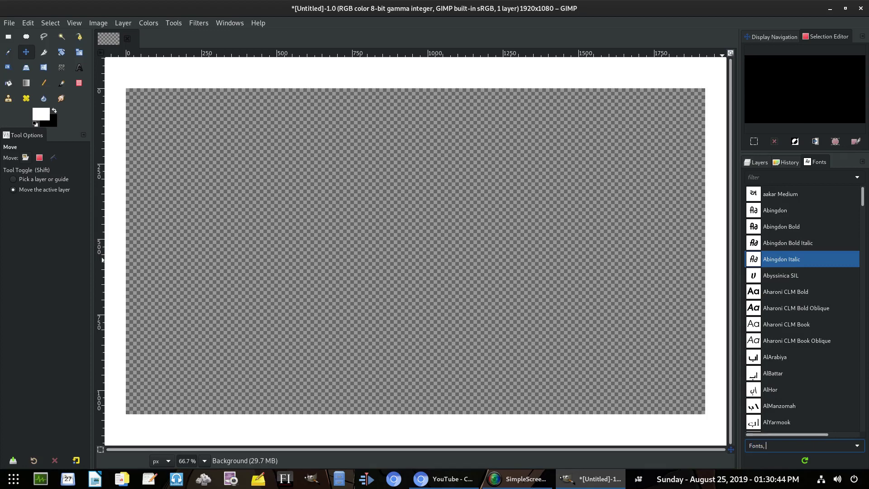
Tag Assurant, Assurant Italic, BentonSans Comp Black and Browser Italic with 'Fonts'.
scroll(830, 295, "down", 10)
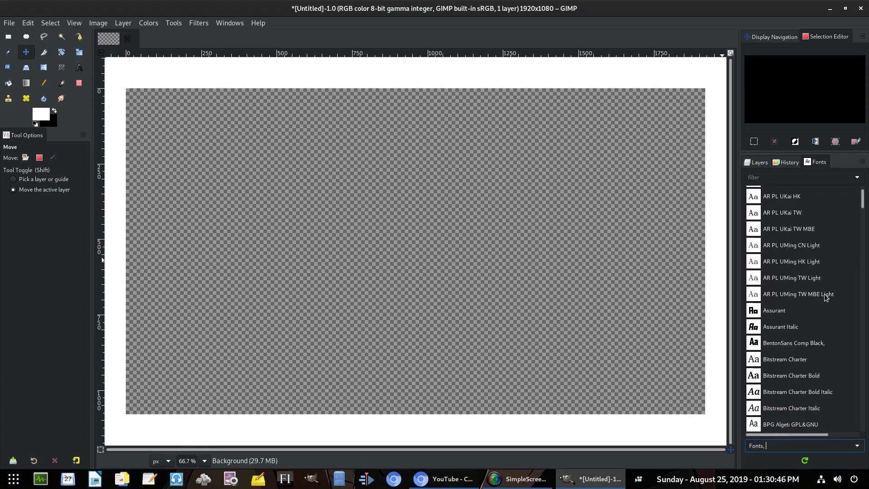
left_click(782, 224)
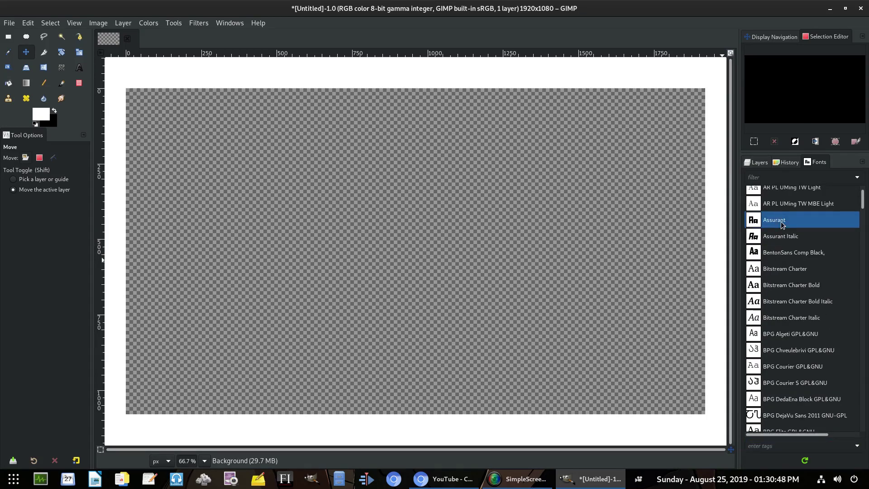
left_click(769, 444)
type("Fonts,")
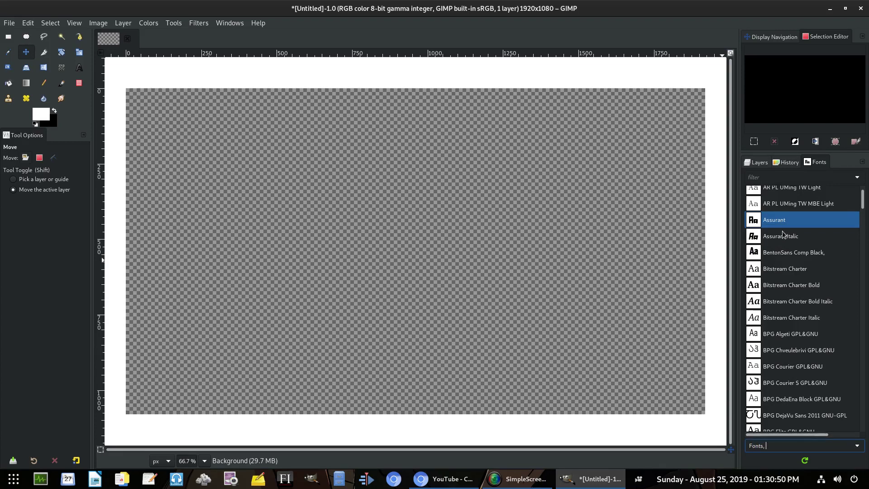
left_click(784, 234)
left_click(774, 445)
type("F")
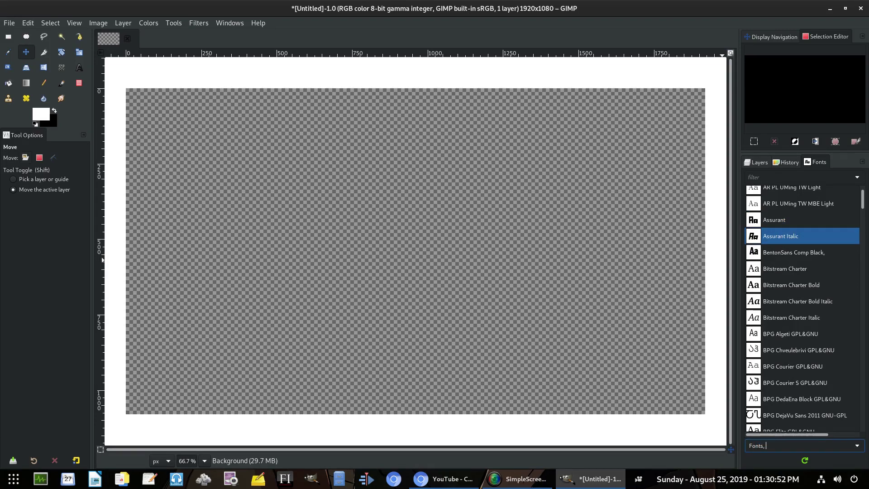
left_click(795, 254)
scroll(812, 276, "down", 1)
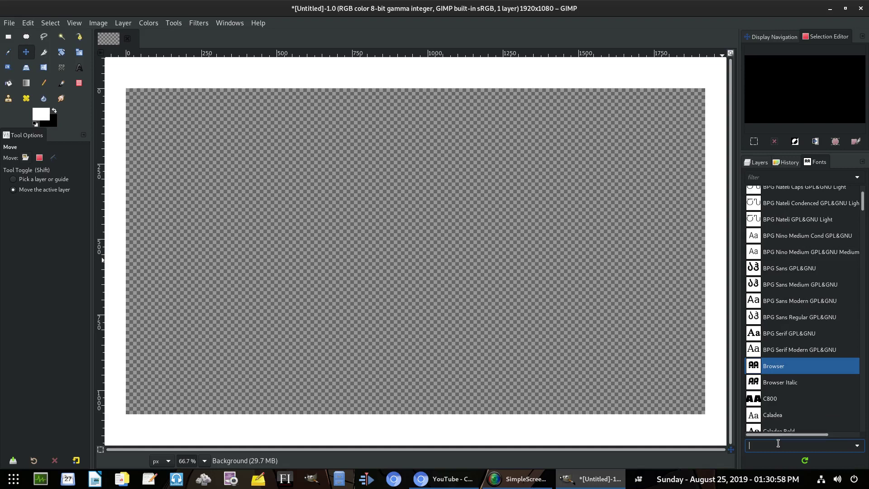
type("Fonts,")
left_click(763, 388)
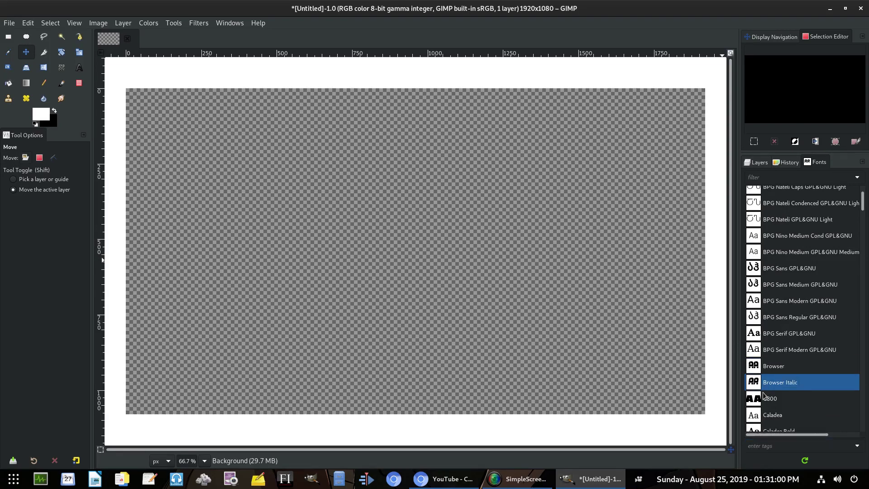
left_click(772, 446)
type("Fonts,")
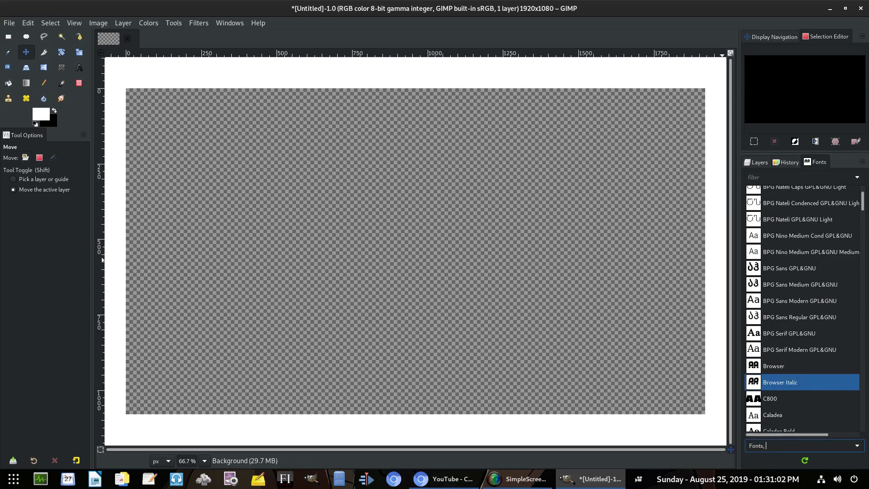
Tag C800, Destiny Light and Educated Deers with 'Fonts'.
left_click(772, 399)
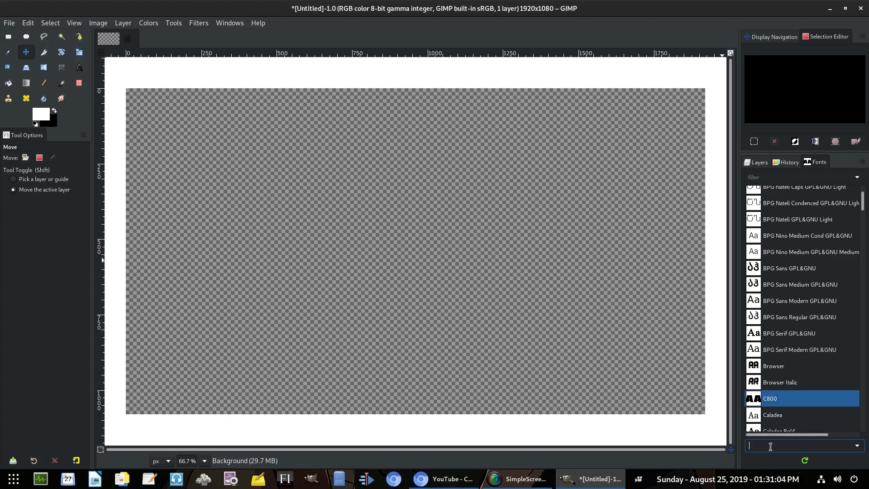
scroll(795, 376, "down", 6)
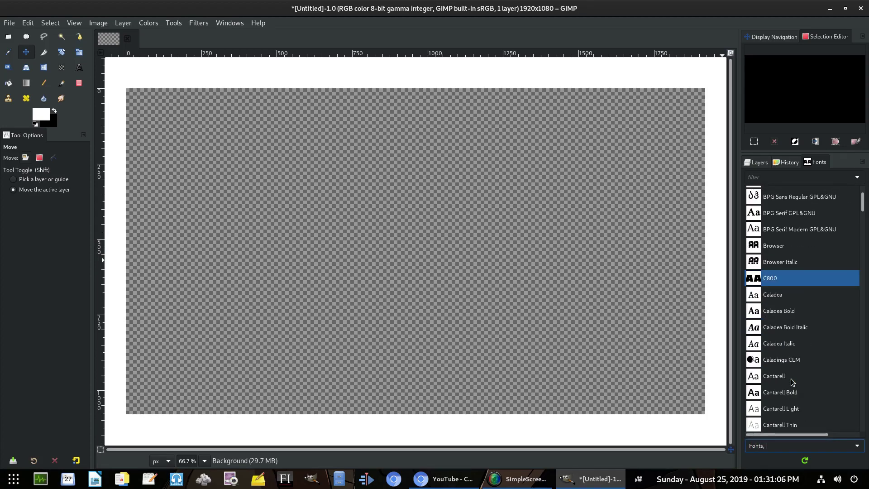
scroll(795, 375, "down", 5)
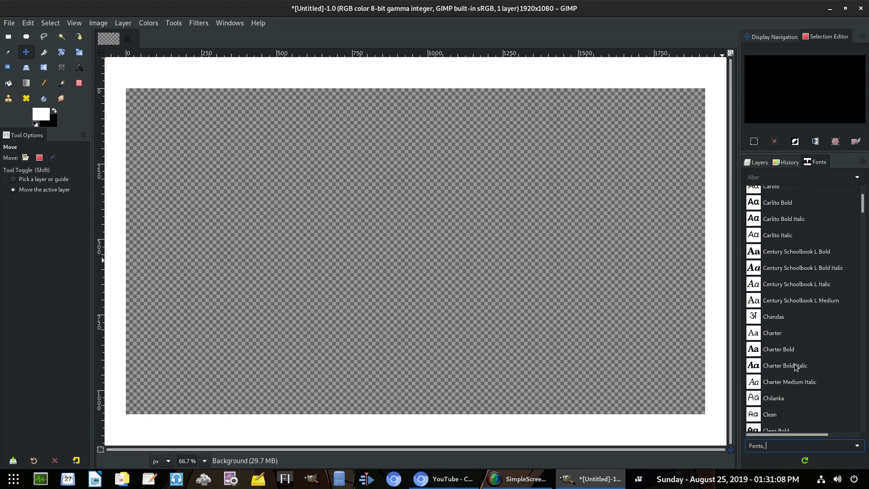
scroll(795, 366, "down", 6)
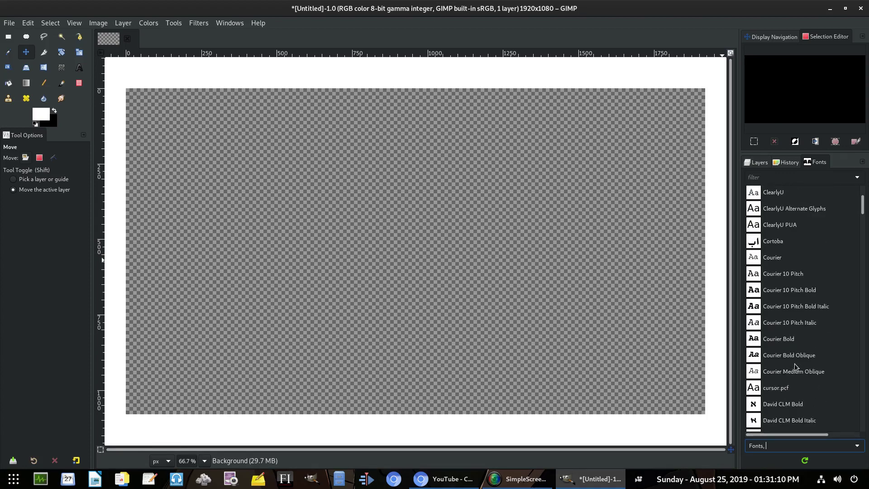
scroll(795, 366, "down", 6)
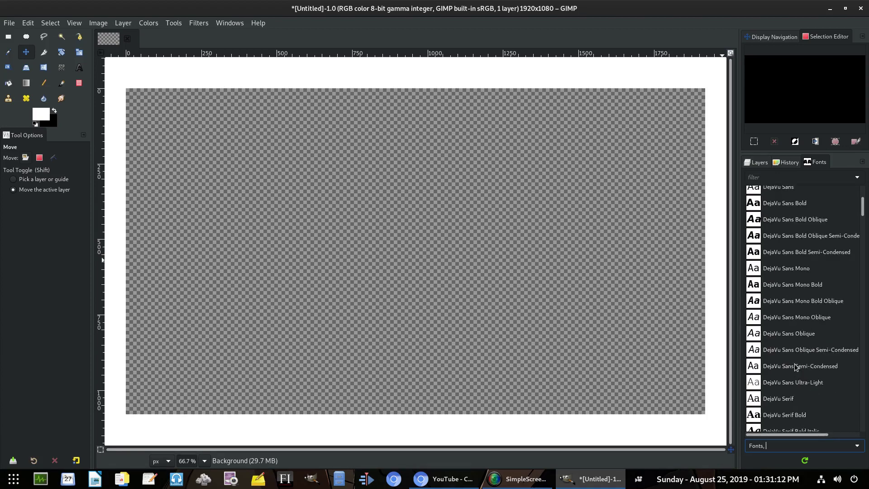
left_click(778, 290)
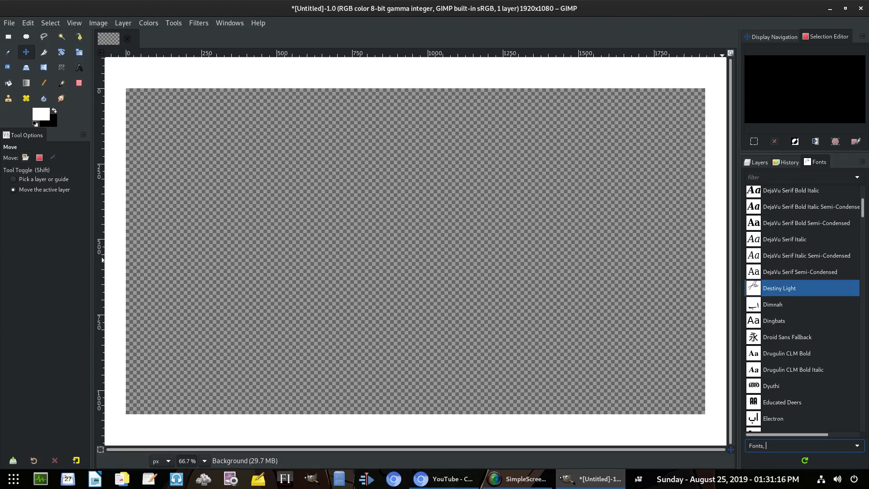
left_click(774, 405)
left_click(771, 447)
type("Fon")
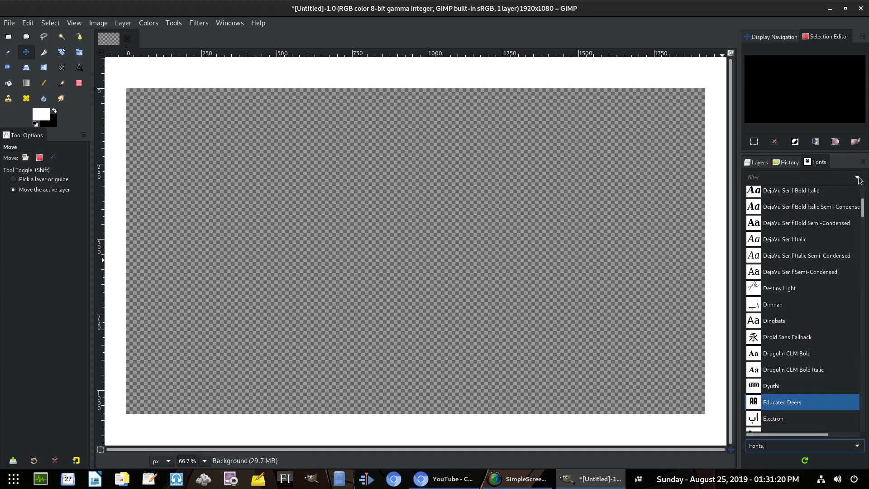
Filter the dock by the Fonts tag and scroll the tagged list, Abingdon to PearSoda Medium.
left_click(859, 180)
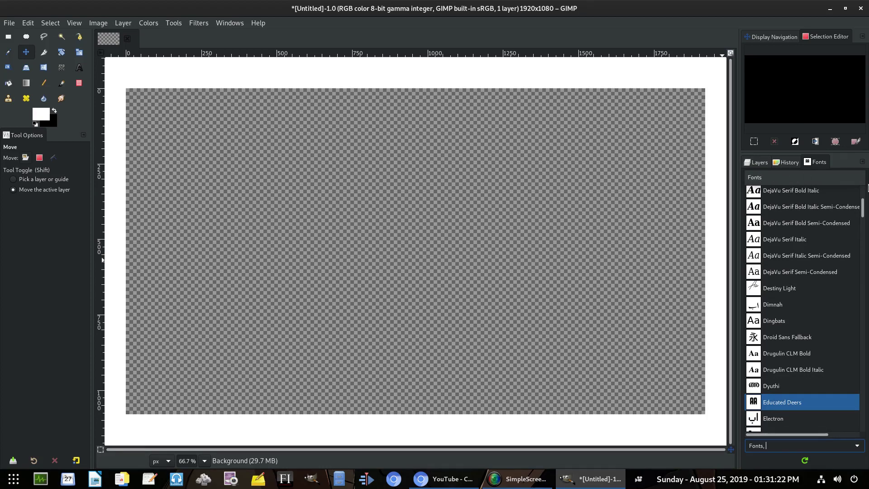
left_click(760, 178)
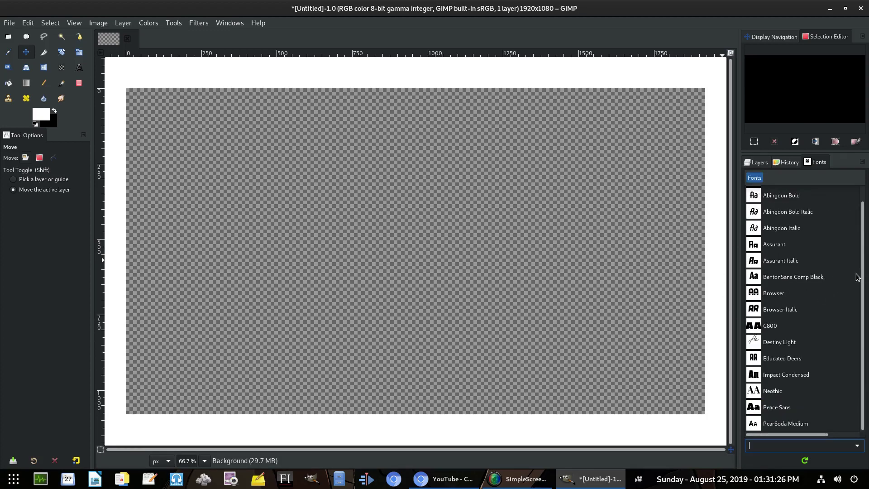
scroll(864, 252, "up", 1)
scroll(865, 252, "down", 1)
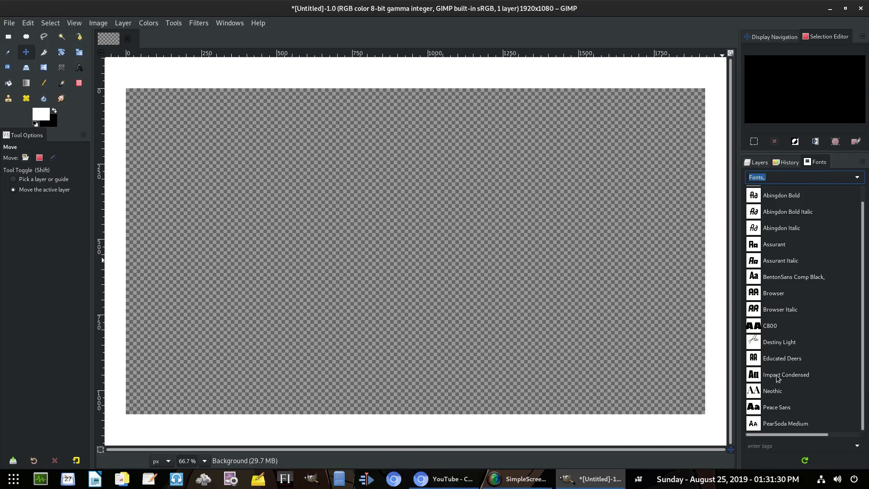
scroll(794, 366, "up", 1)
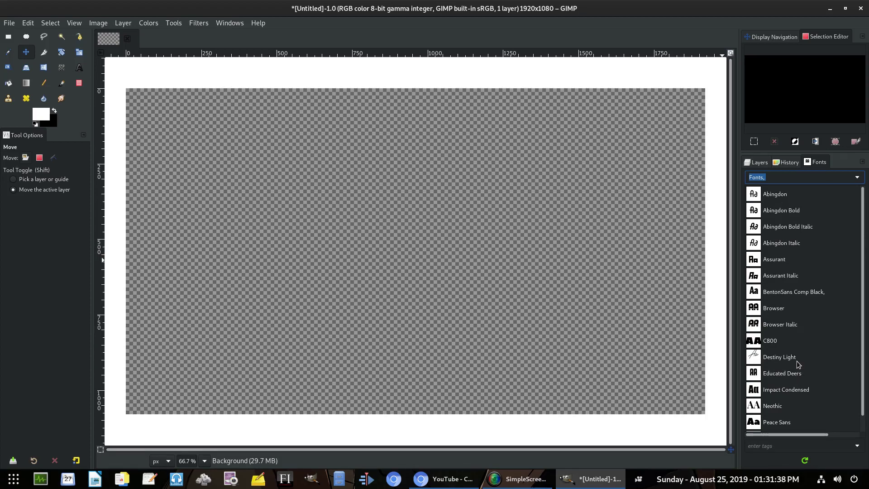
scroll(797, 365, "down", 1)
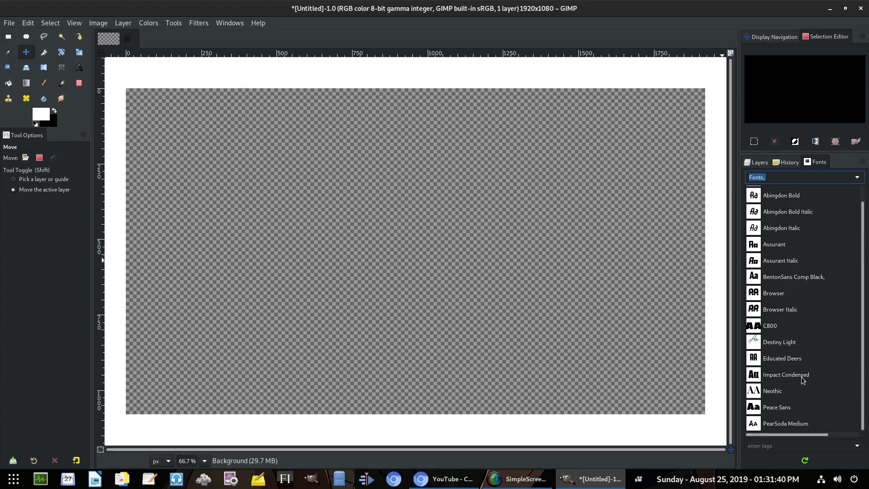
scroll(792, 380, "up", 1)
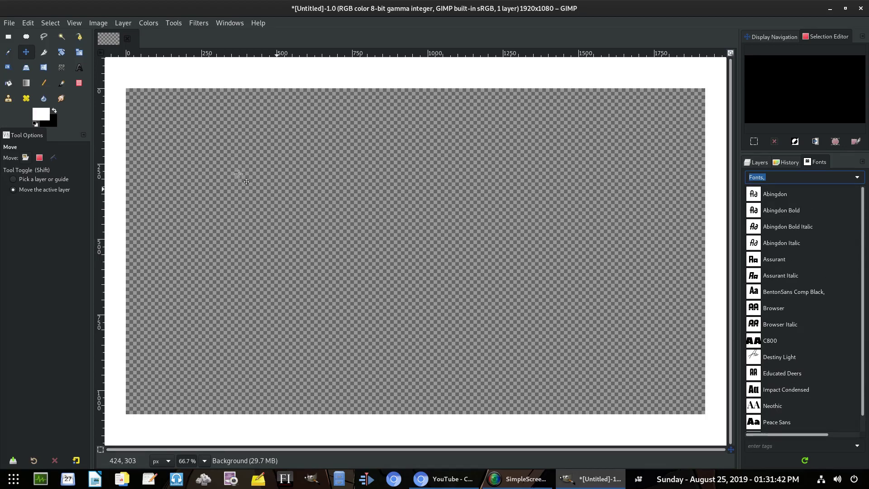
Draw a text box across the canvas and type 'FONTS' at size 300.
left_click(78, 69)
left_click_drag(613, 375, 170, 163)
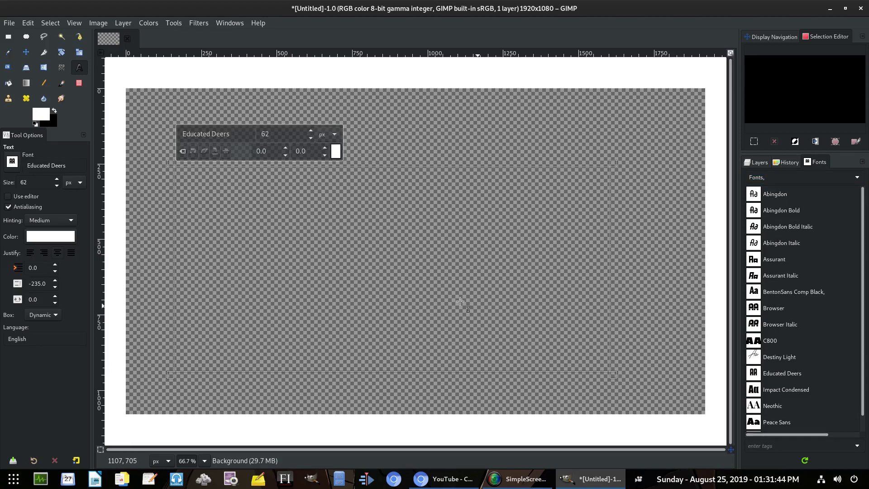
type("FONTS")
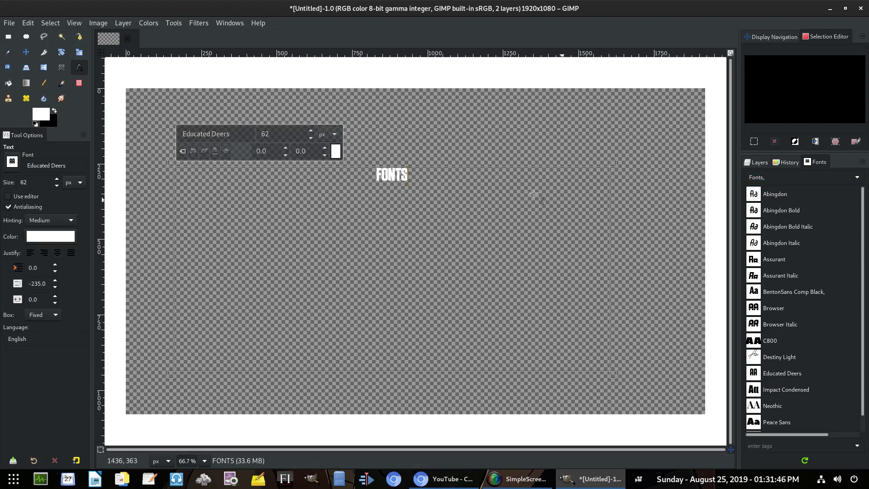
left_click_drag(296, 133, 234, 132)
type("300")
key("Return")
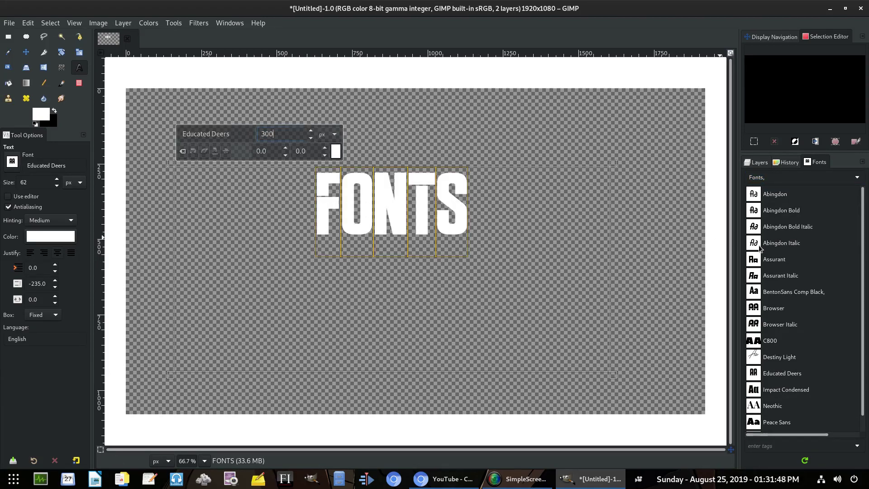
Try Browser, Educated Deers, Impact Condensed and Abingdon on the text, settling on Assurant.
left_click(771, 260)
left_click(773, 308)
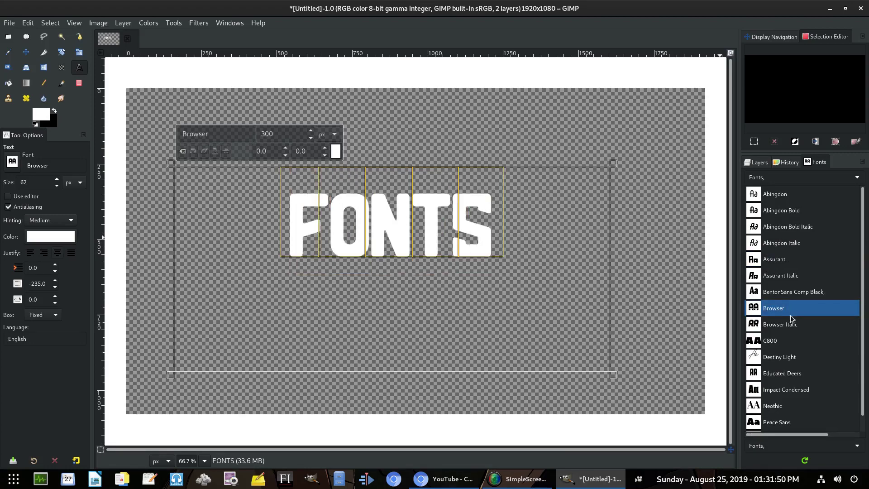
left_click(783, 373)
left_click(788, 392)
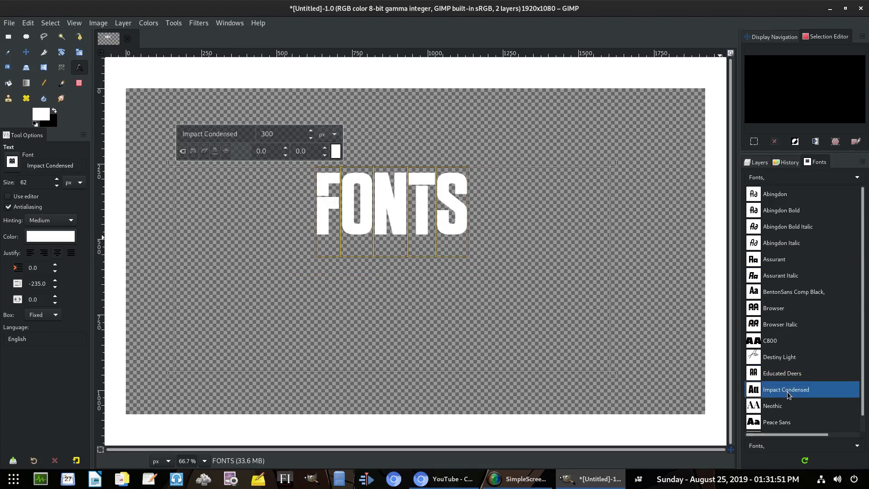
left_click(789, 197)
left_click(784, 242)
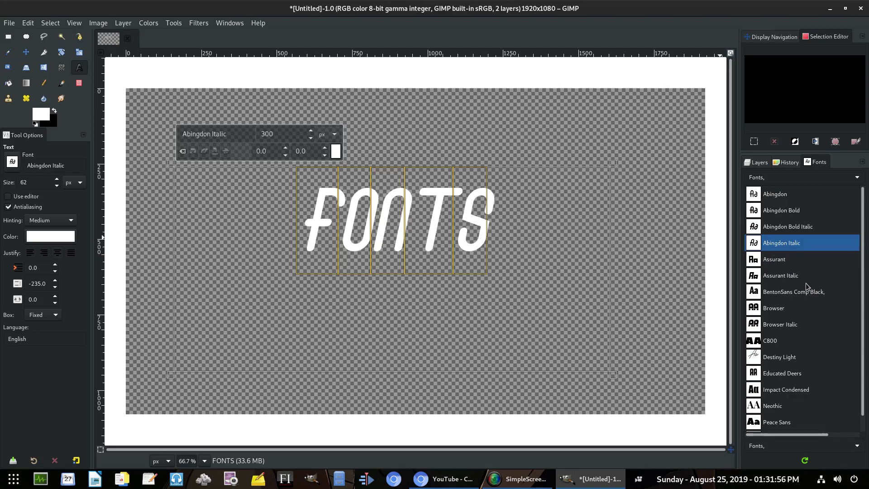
left_click(799, 261)
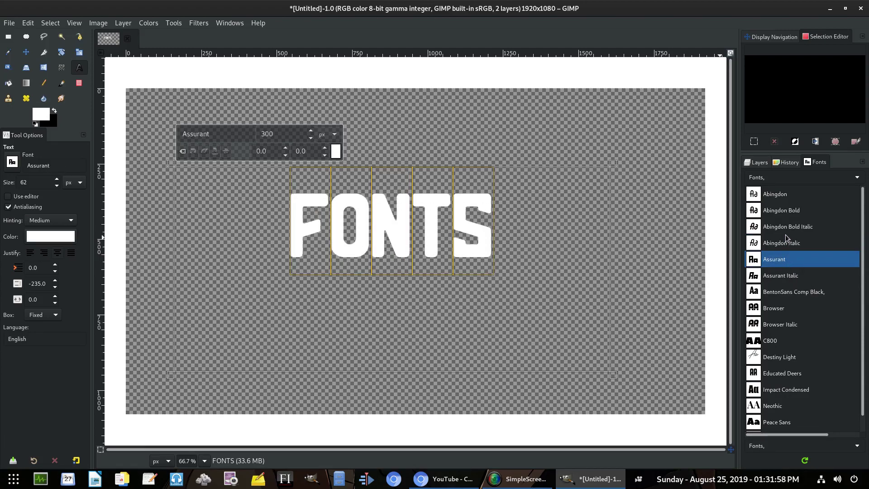